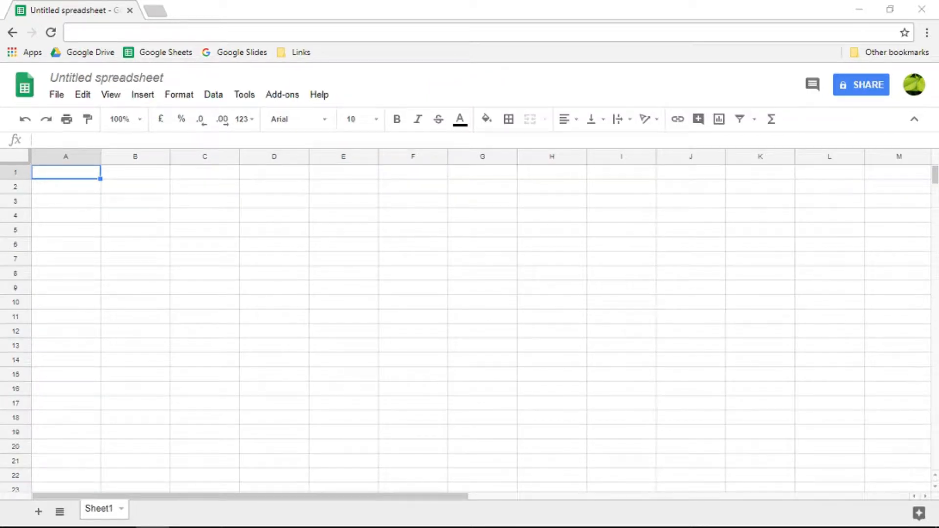
Step: Rename the untitled spreadsheet as 9_Box_Matrix
click(151, 79)
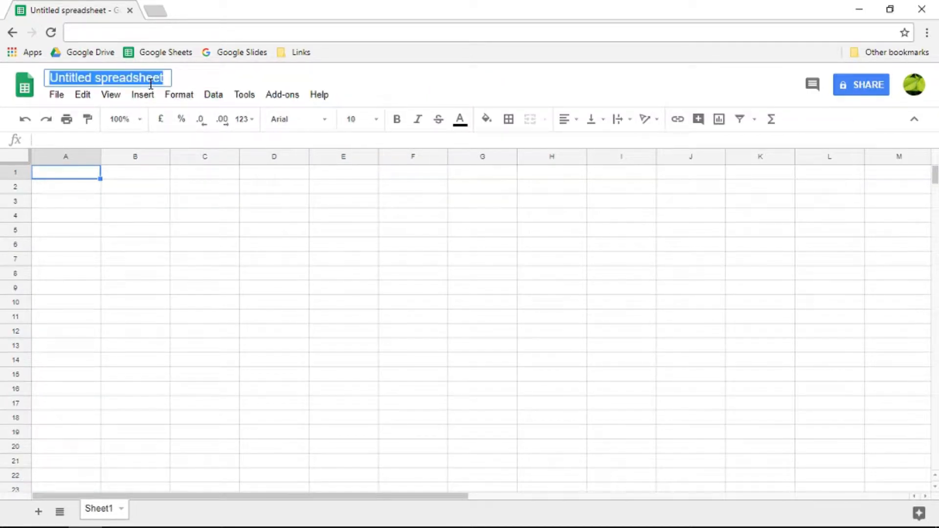
text((_box)
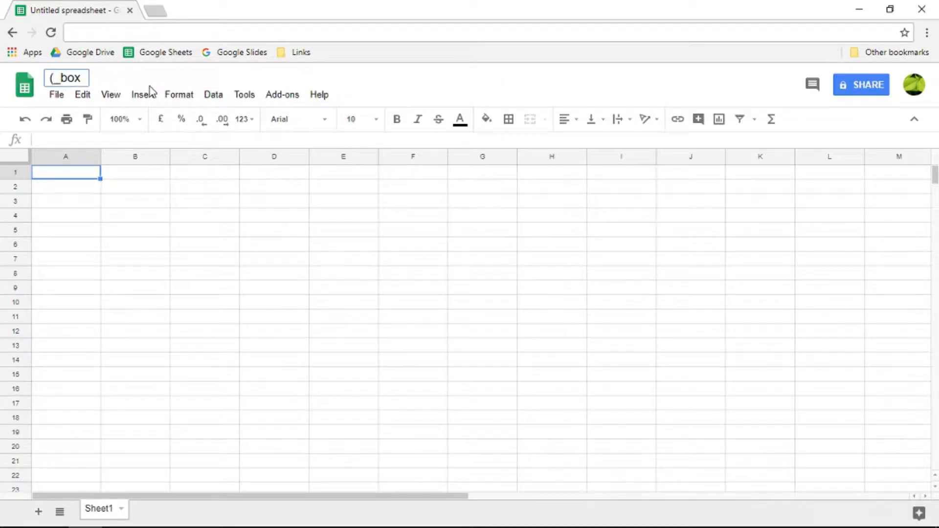
key(BackSpace)
key(BackSpace)
key(BackSpace)
key(BackSpace)
key(BackSpace)
text(9_Box_Mar)
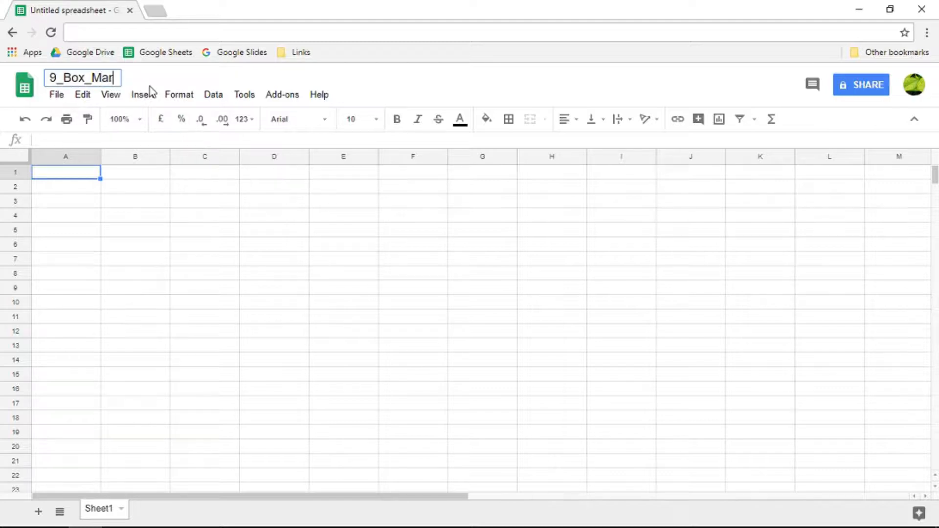
key(BackSpace)
text(trix)
key(Return)
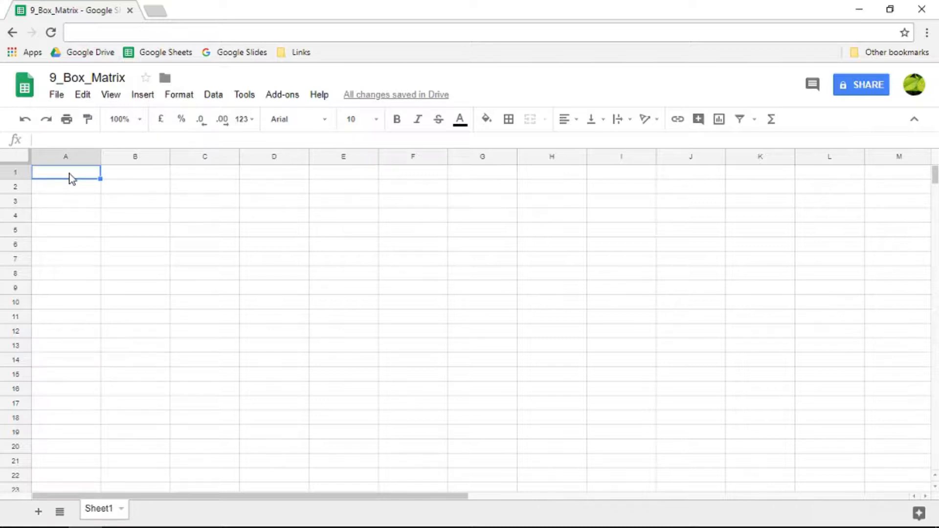
Step: Enter the column headers Employee_No, Name and Surname in cells A1 to C1
text(Employ))
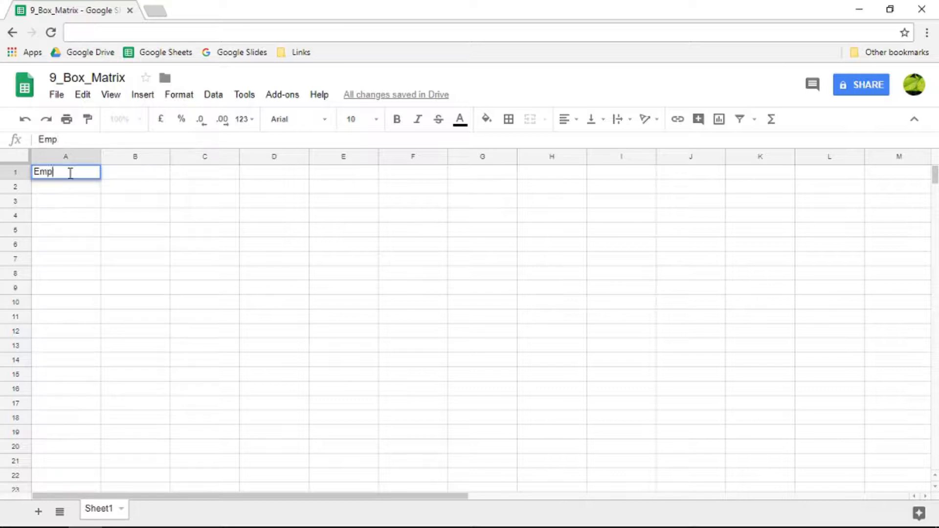
key(BackSpace)
key(BackSpace)
text(yee_No)
key(Tab)
text(NAm)
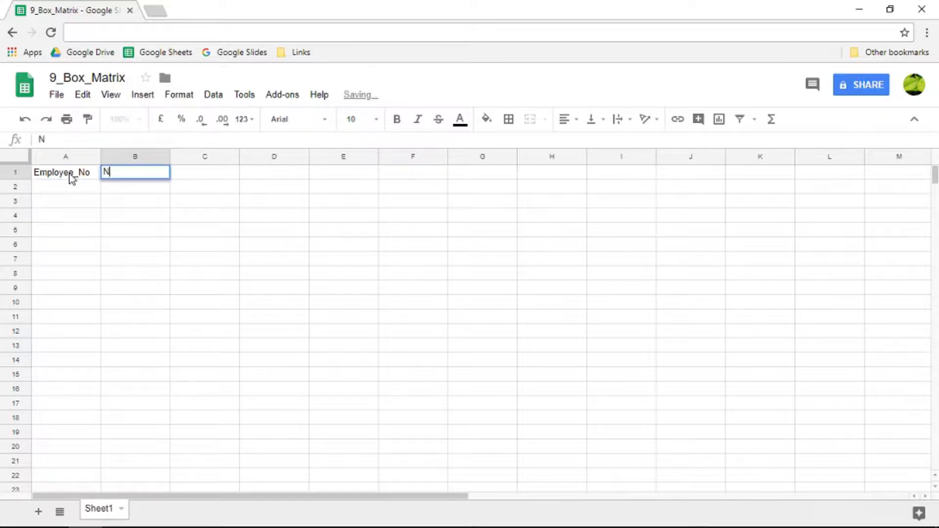
key(BackSpace)
key(BackSpace)
text(am)
key(BackSpace)
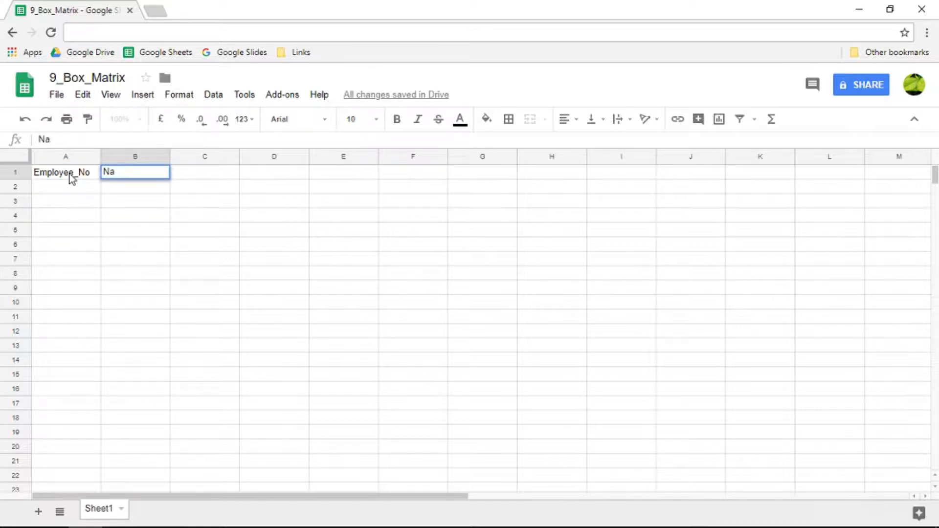
text(me)
key(Tab)
text(Surname)
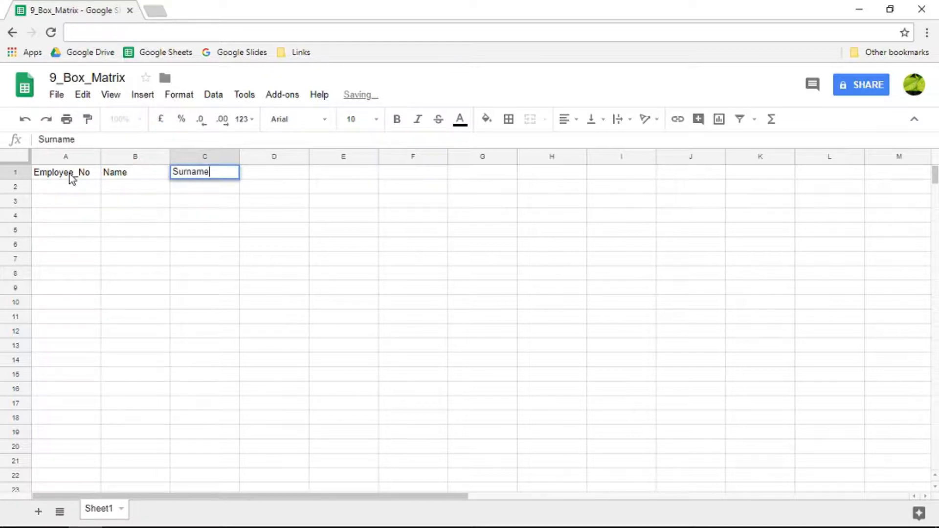
key(Tab)
Step: Enter the column headers Race, Gender, Occupation and Department in cells D1 to G1
text(Race)
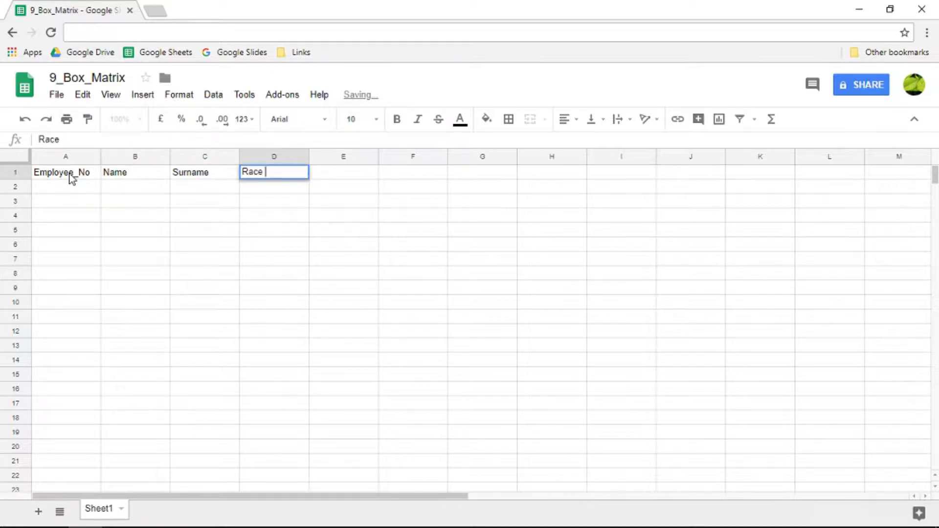
key(Tab)
text(Gender)
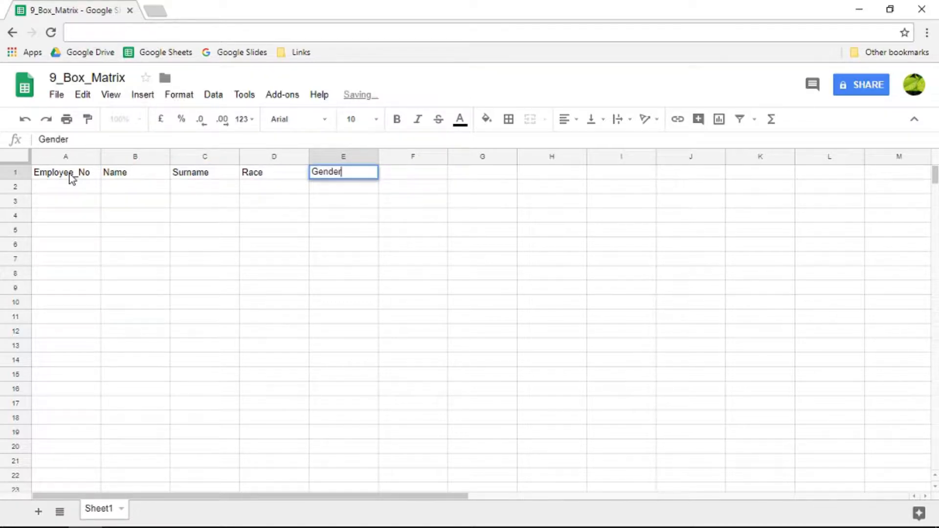
key(Tab)
text(O)
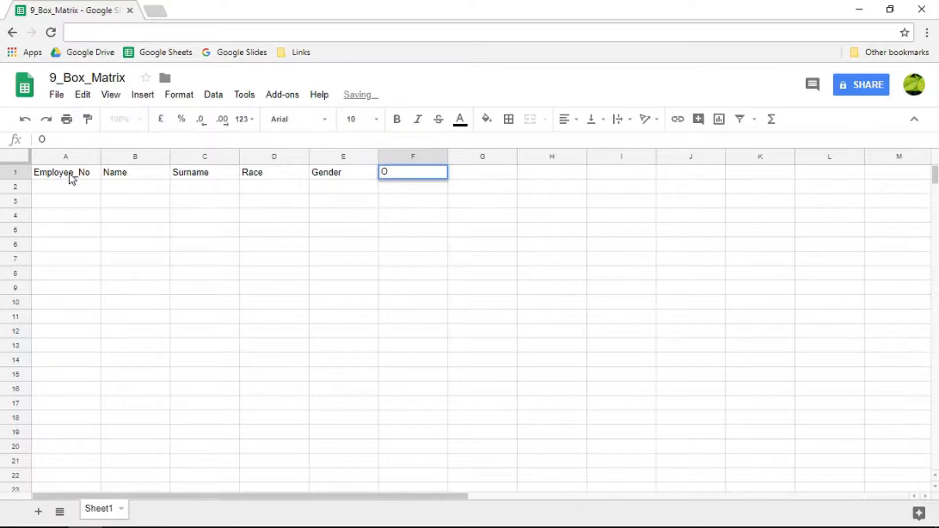
text(ccupsa)
key(BackSpace)
text(a)
key(BackSpace)
key(BackSpace)
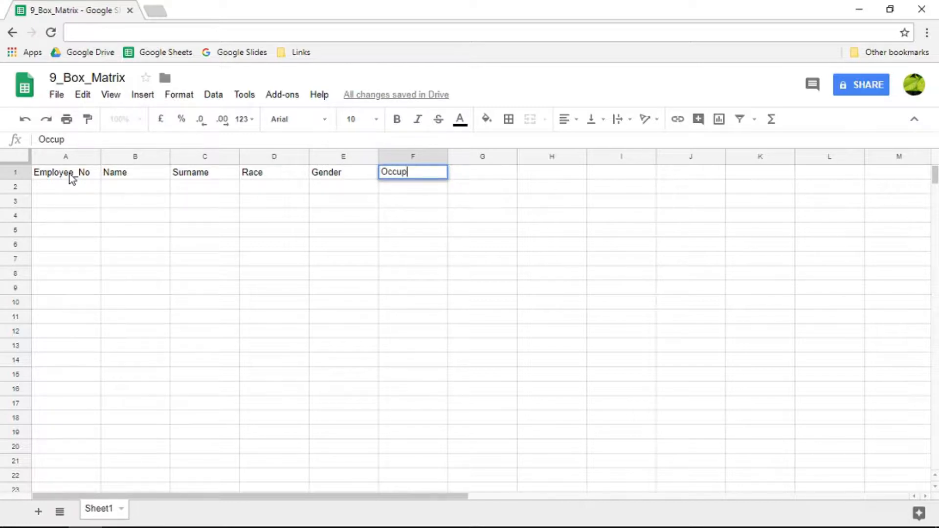
text(ation)
key(Tab)
text(De)
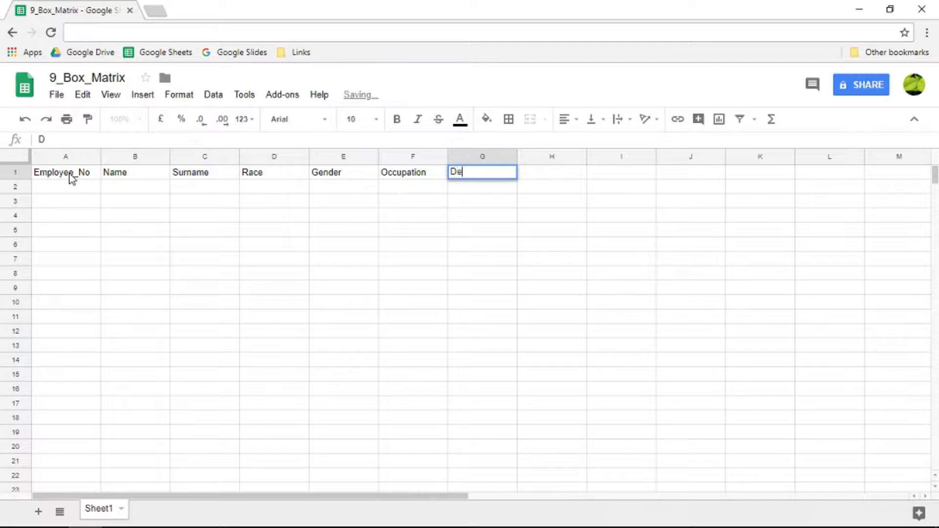
text(partment)
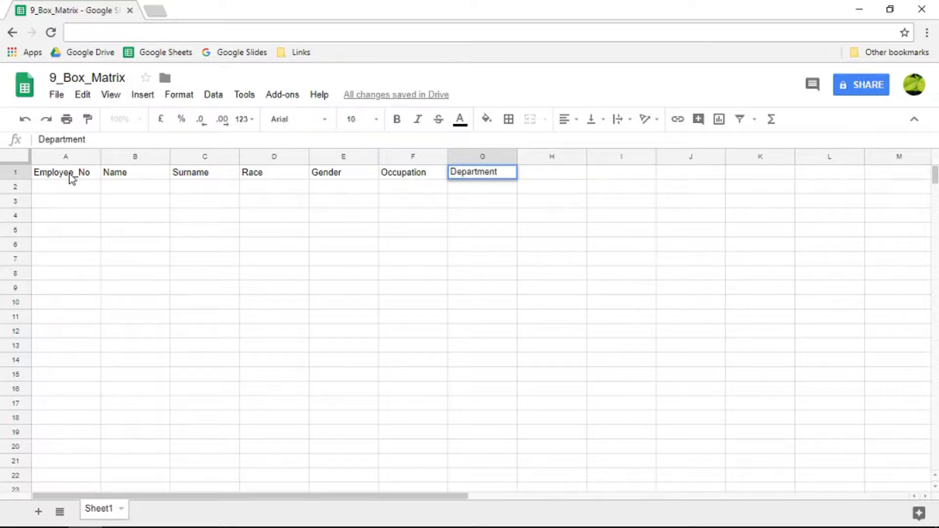
key(Tab)
Step: Enter the column headers Performance and Potential in cells H1 and I1
text(Profic)
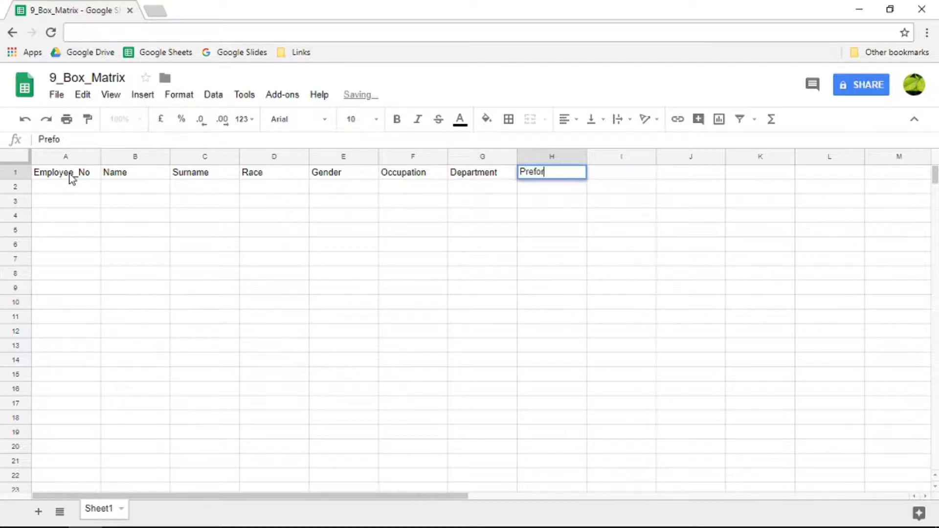
key(BackSpace)
key(BackSpace)
key(BackSpace)
key(BackSpace)
key(BackSpace)
text(eo)
key(BackSpace)
text(rof)
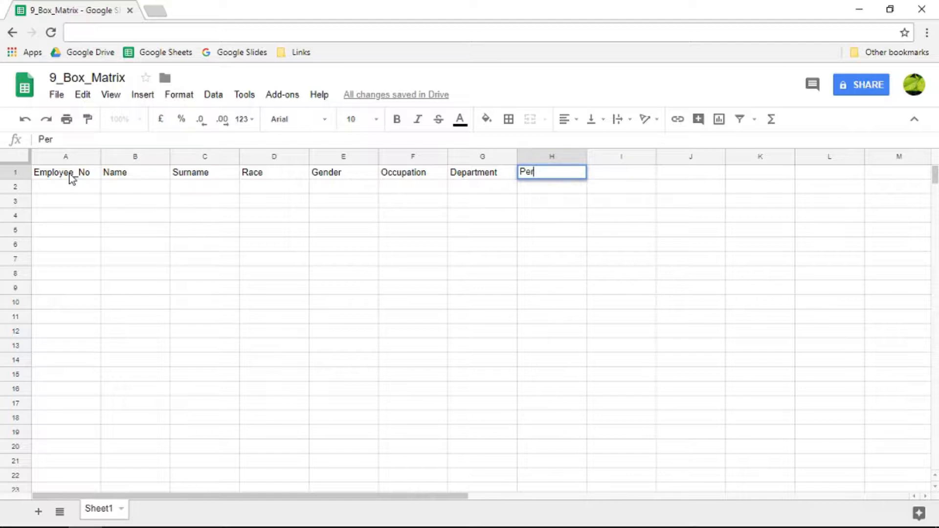
key(BackSpace)
key(BackSpace)
text(formance)
key(Tab)
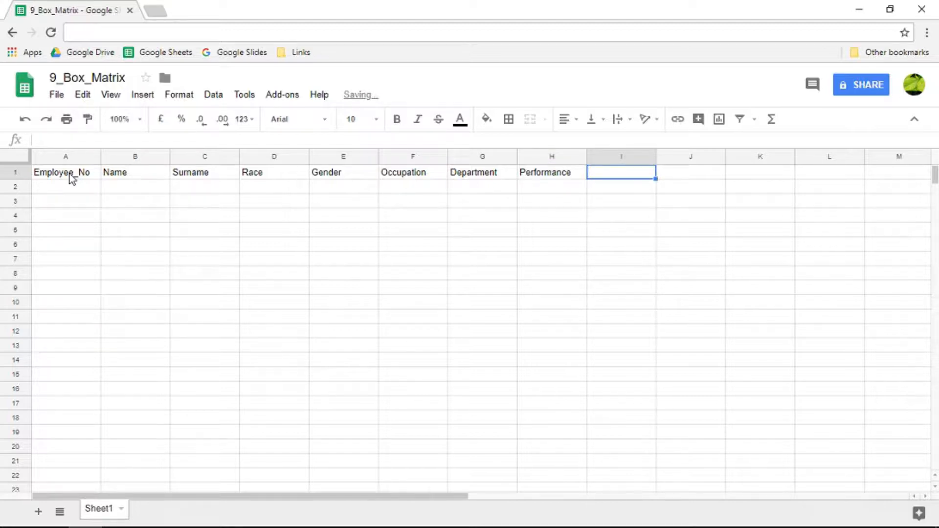
text(Potential)
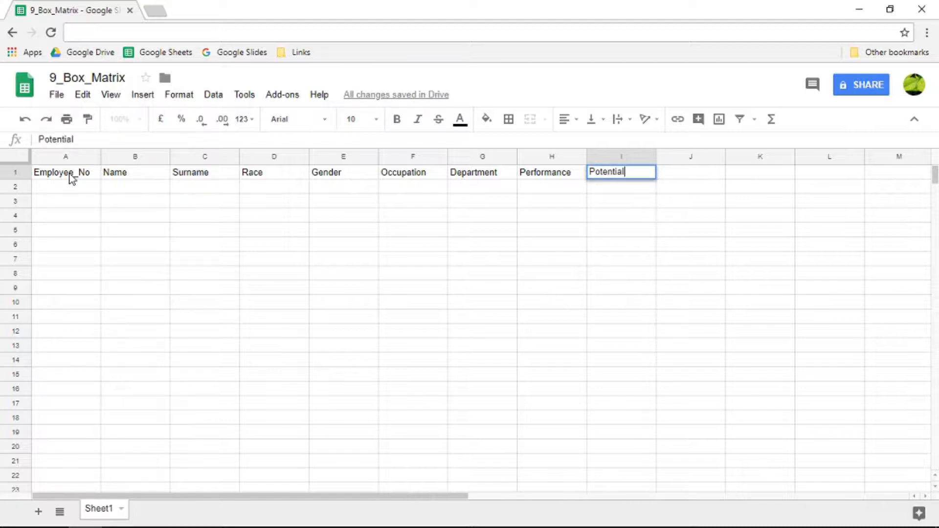
key(Return)
click(71, 175)
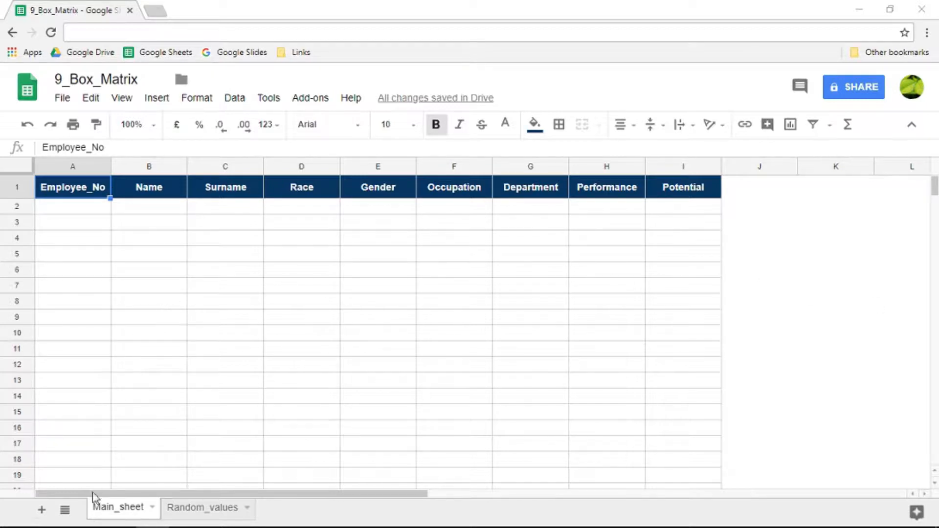
Step: Examine the Race, Occupation and Department lookup lists on Random_values alongside the matching columns on Main_sheet
double_click(118, 511)
click(205, 433)
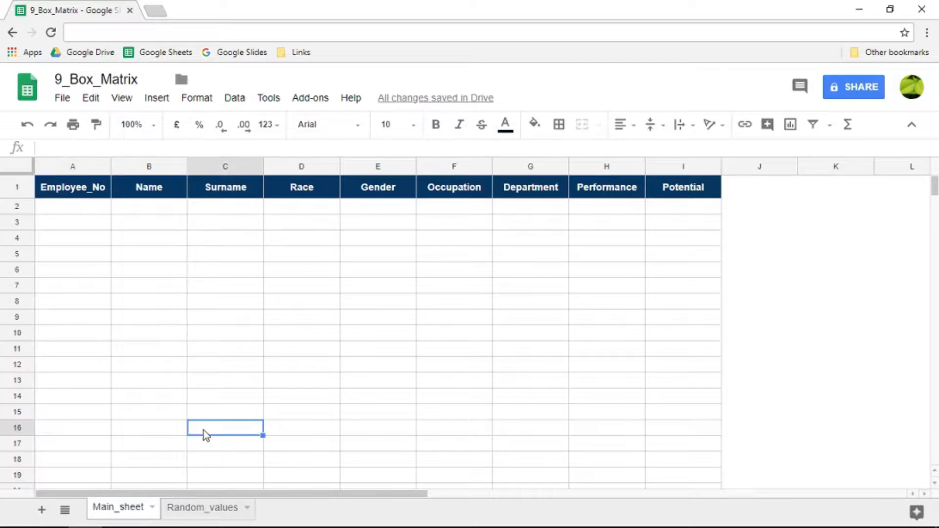
click(199, 509)
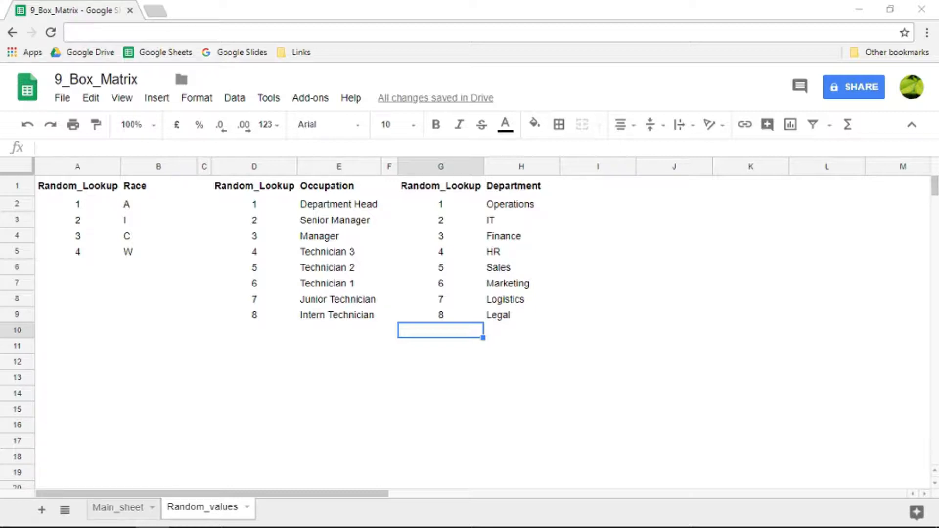
scroll(482, 323, down, 1)
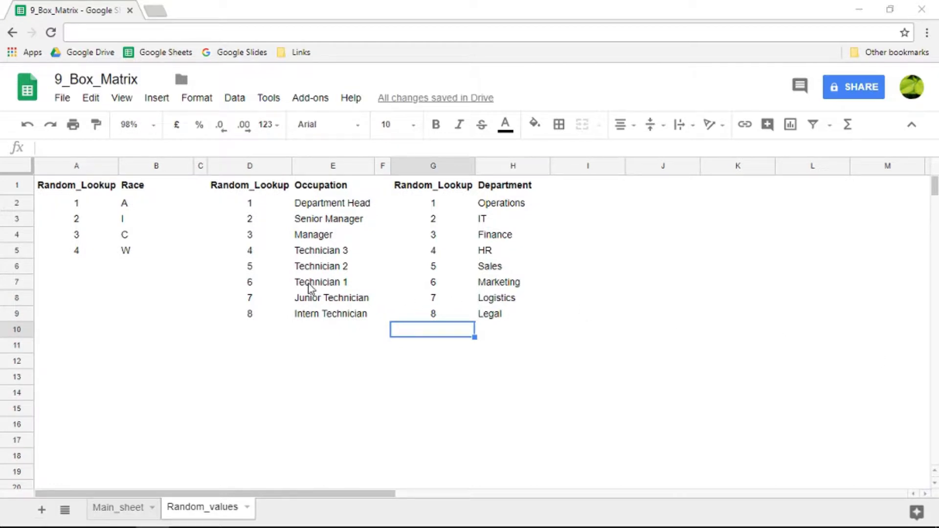
click(122, 509)
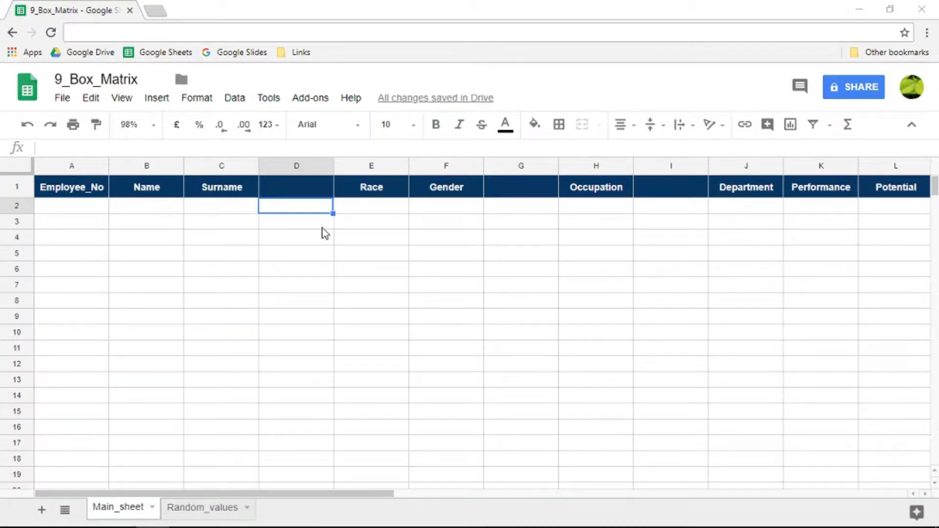
click(374, 188)
click(582, 190)
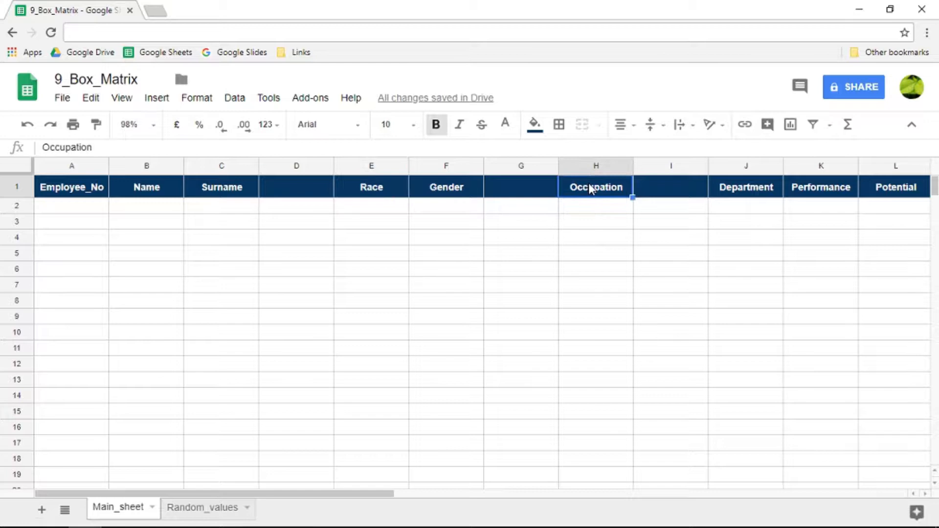
click(739, 195)
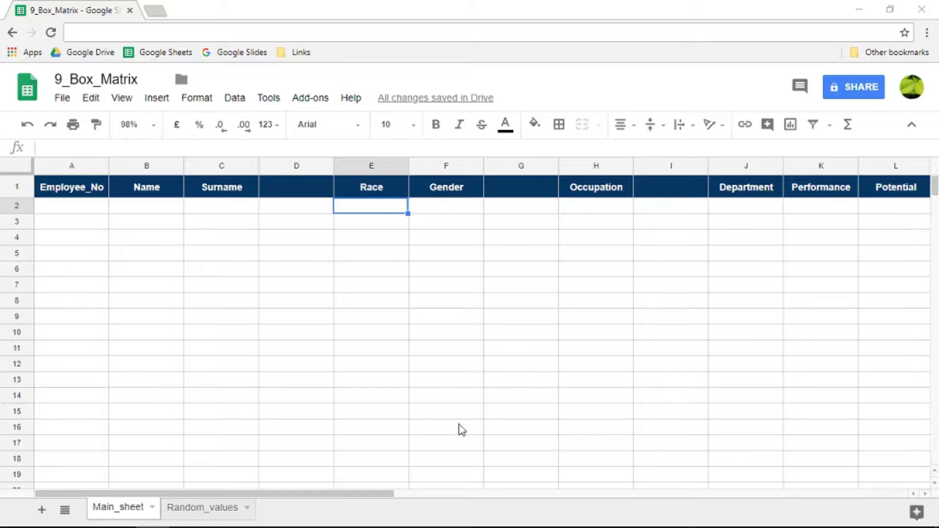
drag(362, 210, 356, 258)
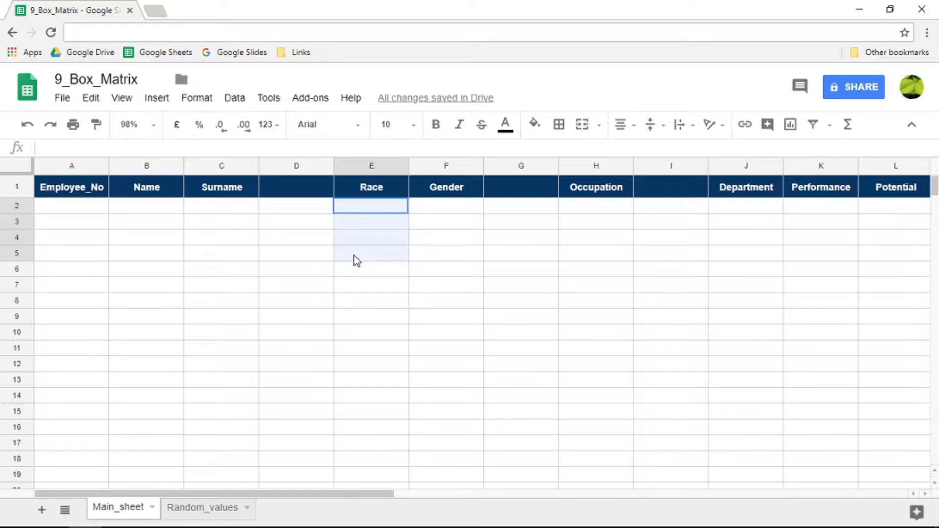
click(198, 508)
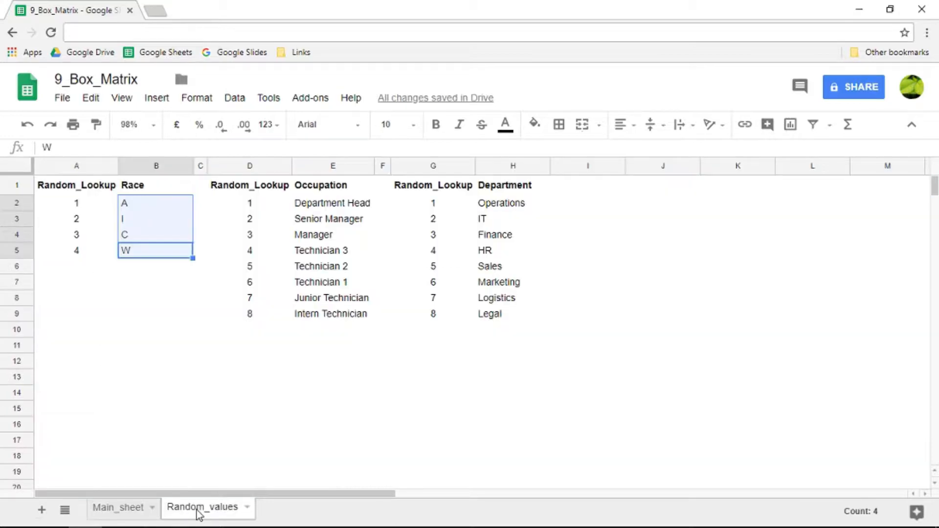
click(155, 205)
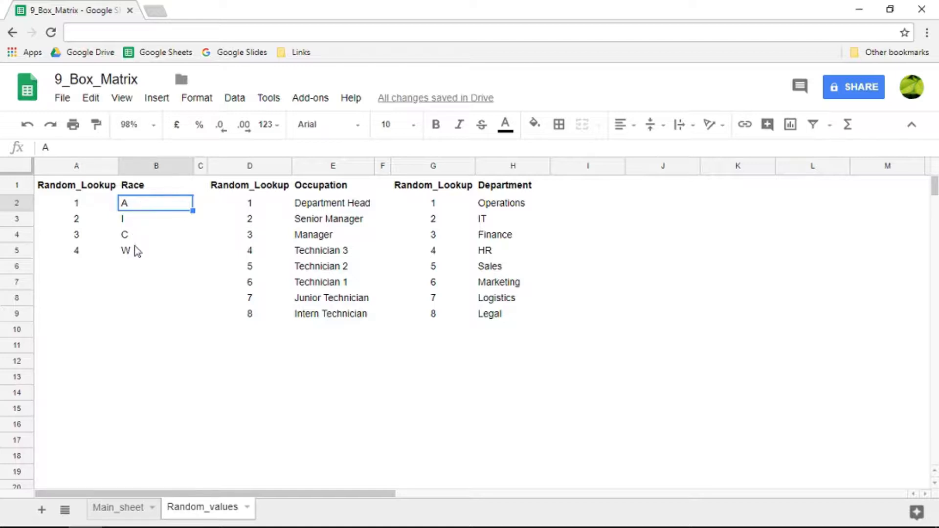
click(152, 527)
Step: Enter the formula =RANDBETWEEN(1000,6000) in cell A2 of Main_sheet to generate a random employee number
click(116, 507)
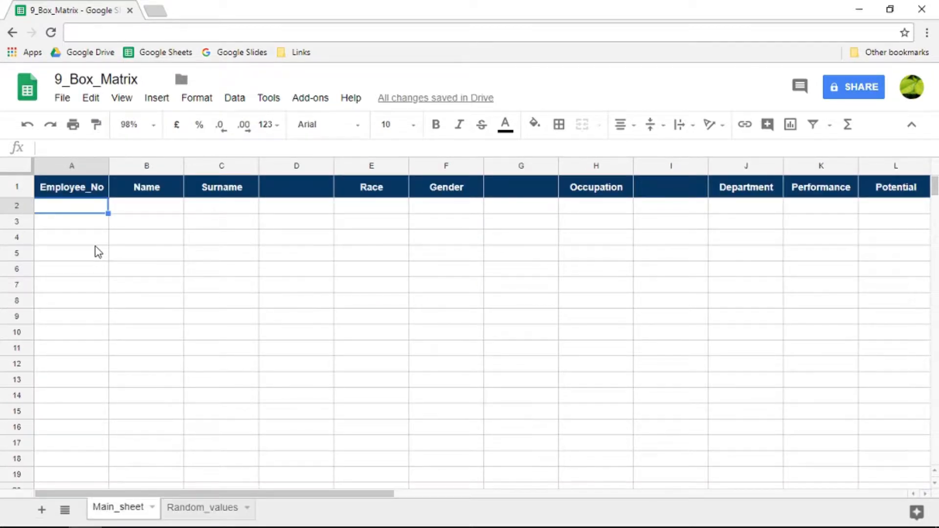
text(=rand)
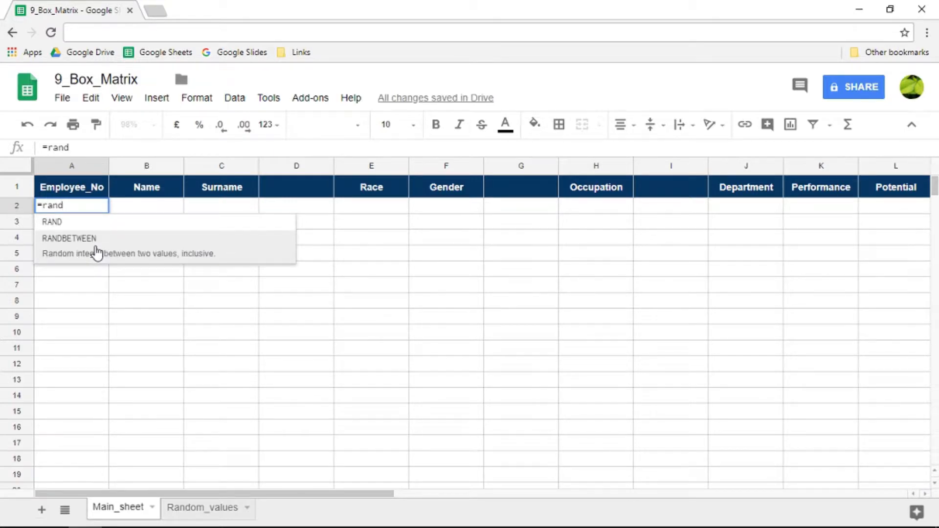
click(96, 253)
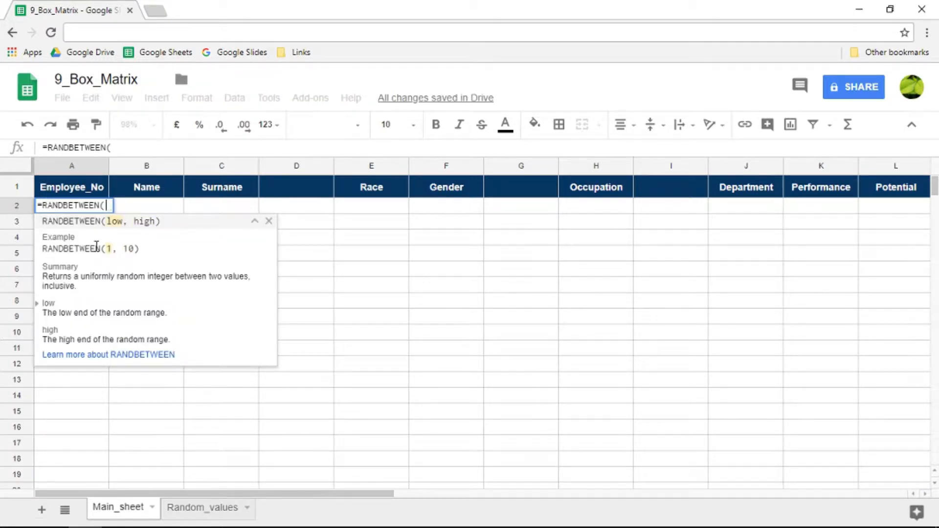
text(1000)
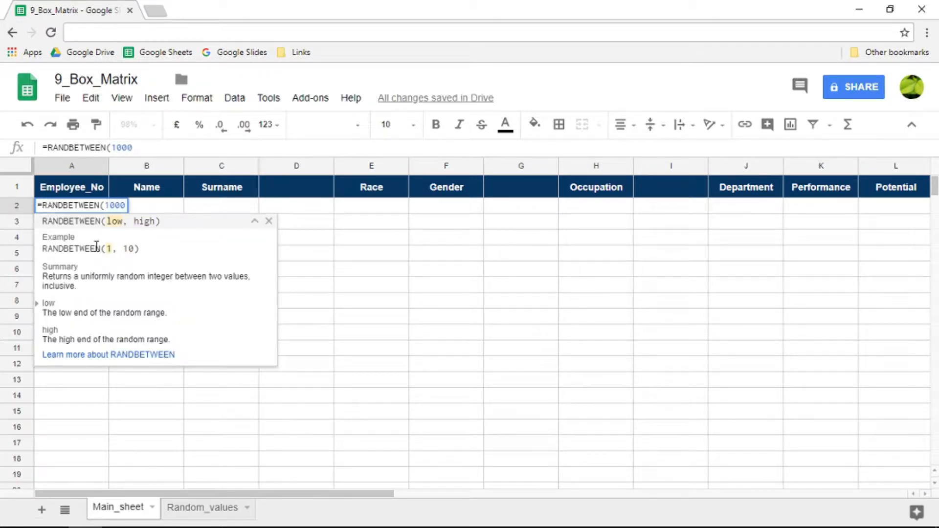
text(,6000)
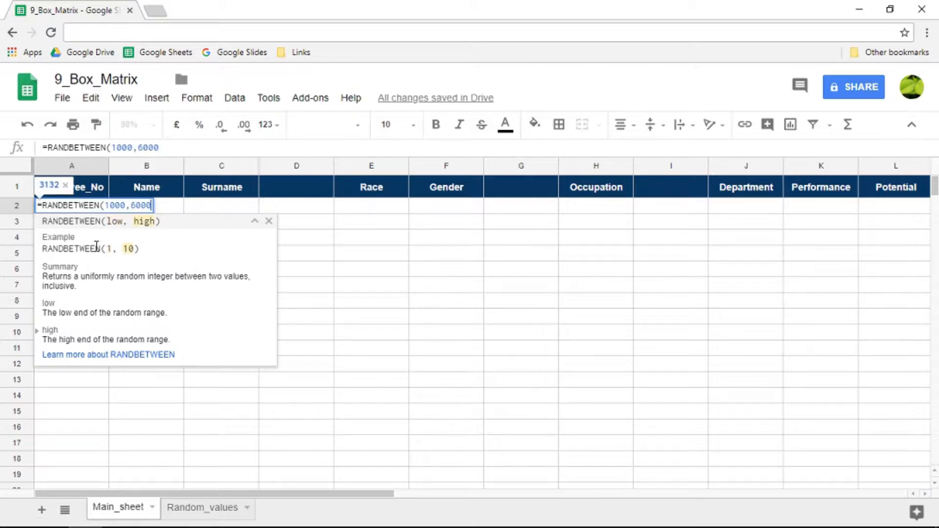
text())
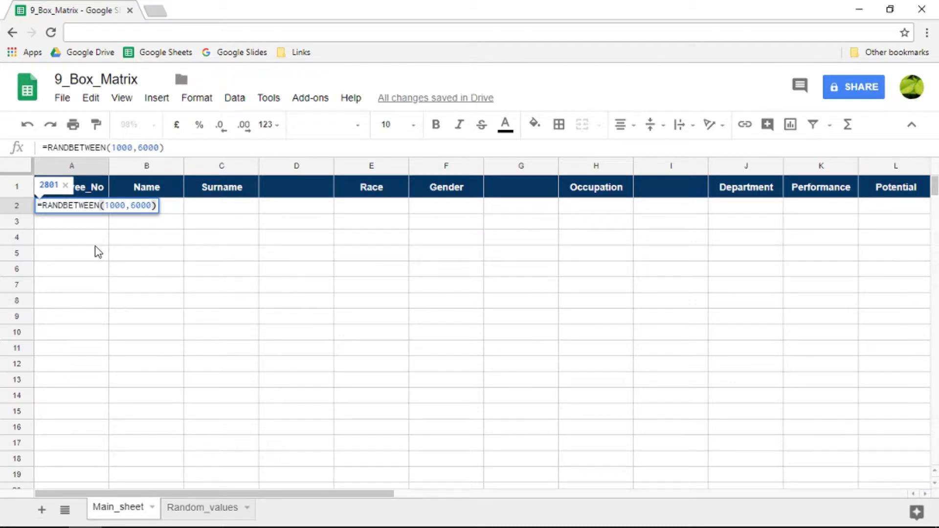
key(Return)
click(72, 197)
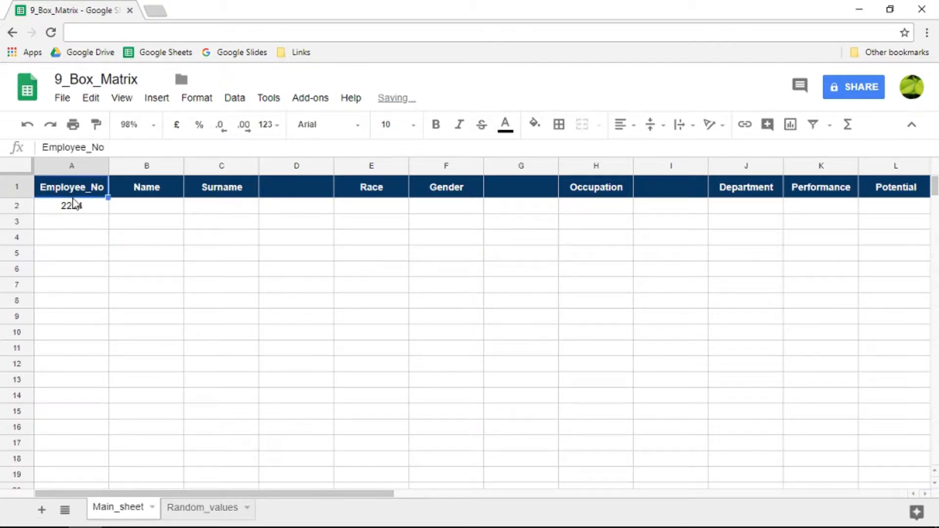
Step: Fill the random employee number formula from A2 down to A101
click(81, 206)
drag(70, 469, 98, 269)
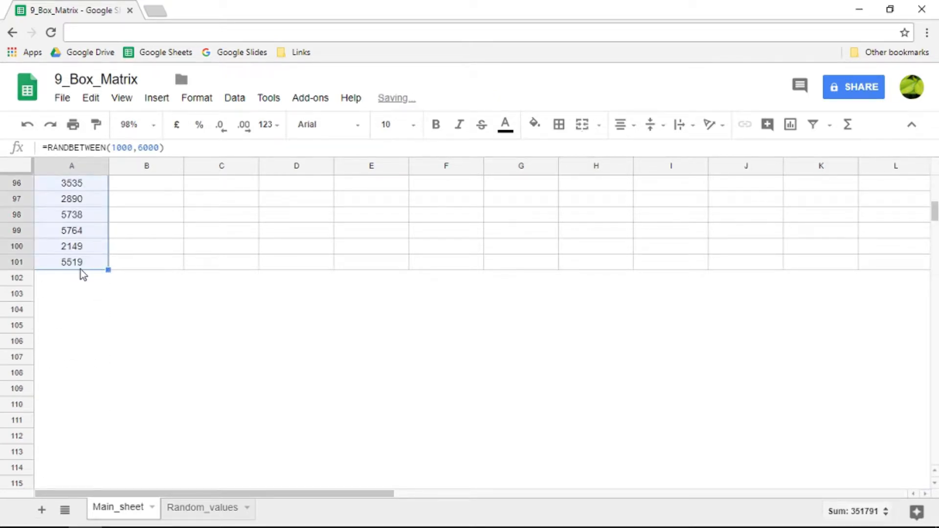
scroll(80, 269, up, 5)
scroll(80, 269, up, 18)
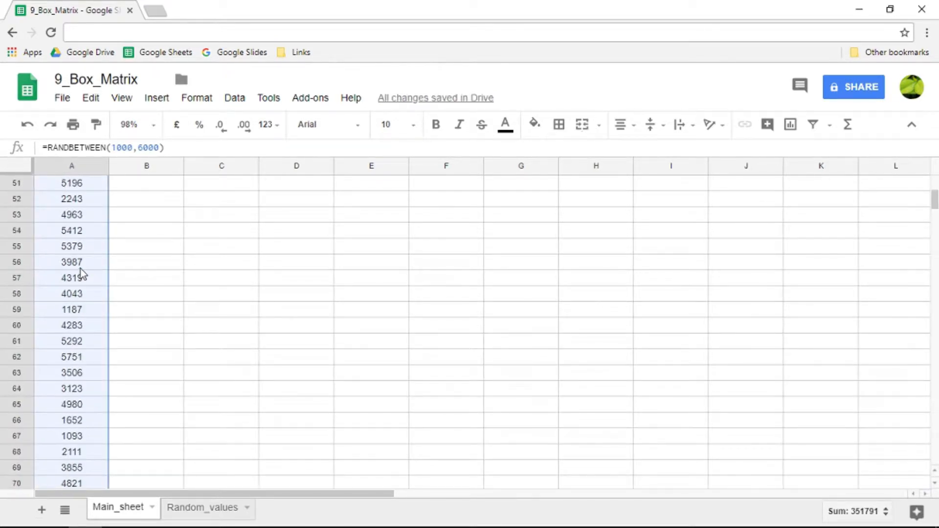
scroll(78, 266, up, 7)
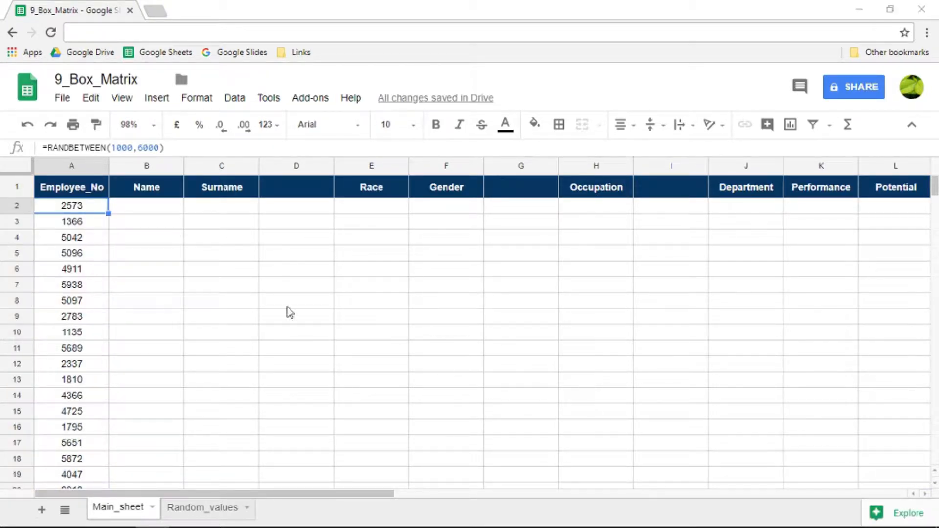
Step: Enter the placeholder text s in cells B2 to B7 of the Name column
click(148, 208)
text(s)
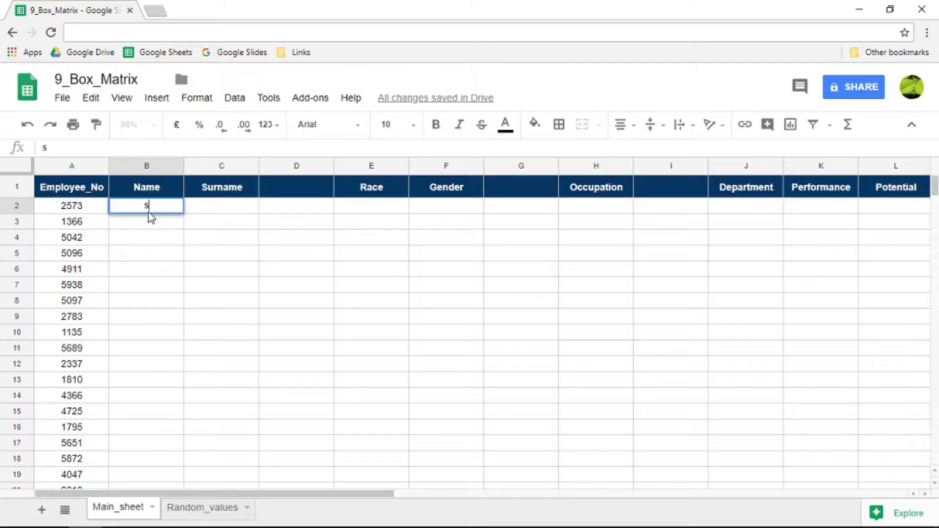
key(Return)
text(s)
key(Return)
text(s)
key(Return)
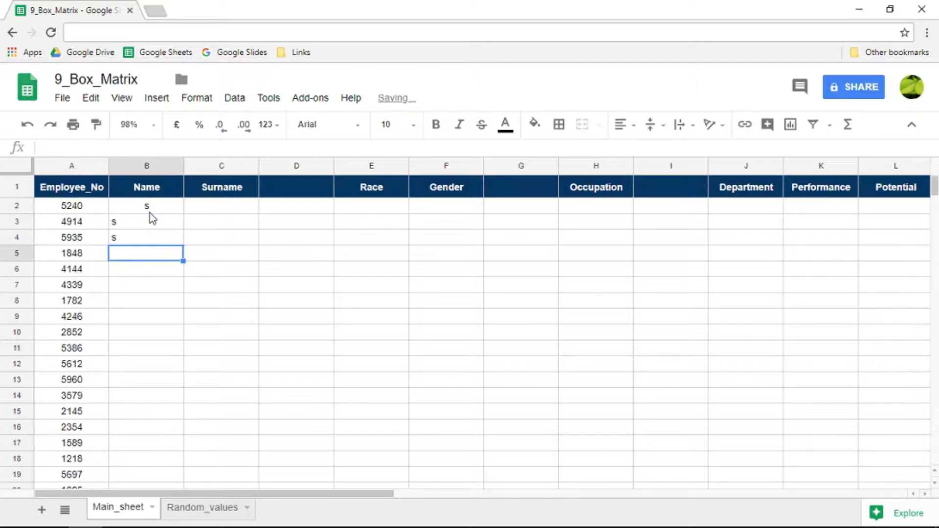
text(s)
key(Return)
text(s)
key(Return)
text(s)
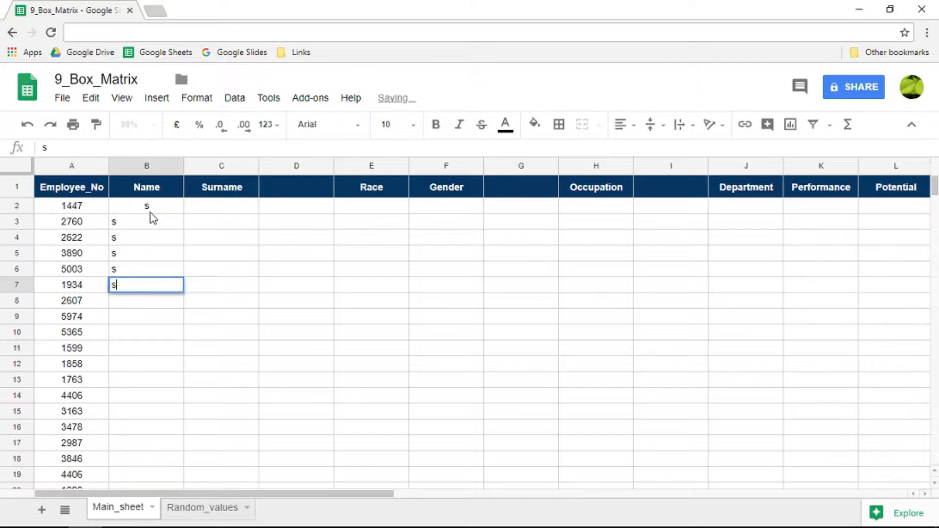
key(Return)
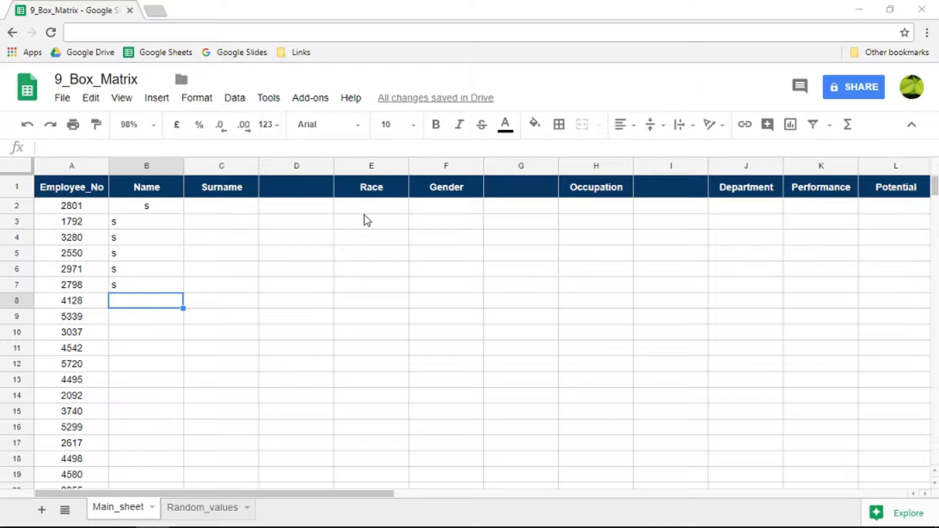
Step: Examine the lookup numbers 1 to 4 and their matching Race values on Random_values
click(193, 509)
drag(74, 206, 73, 254)
click(134, 207)
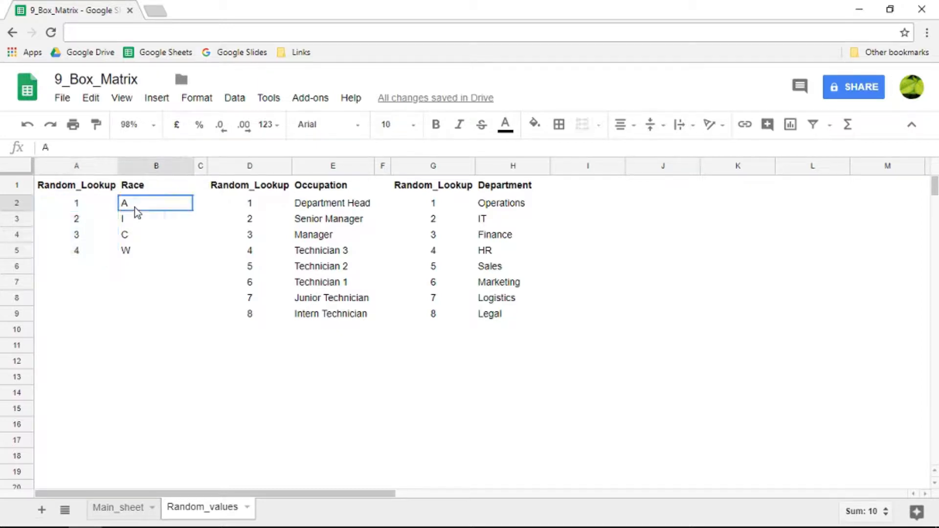
click(132, 219)
click(130, 235)
click(126, 255)
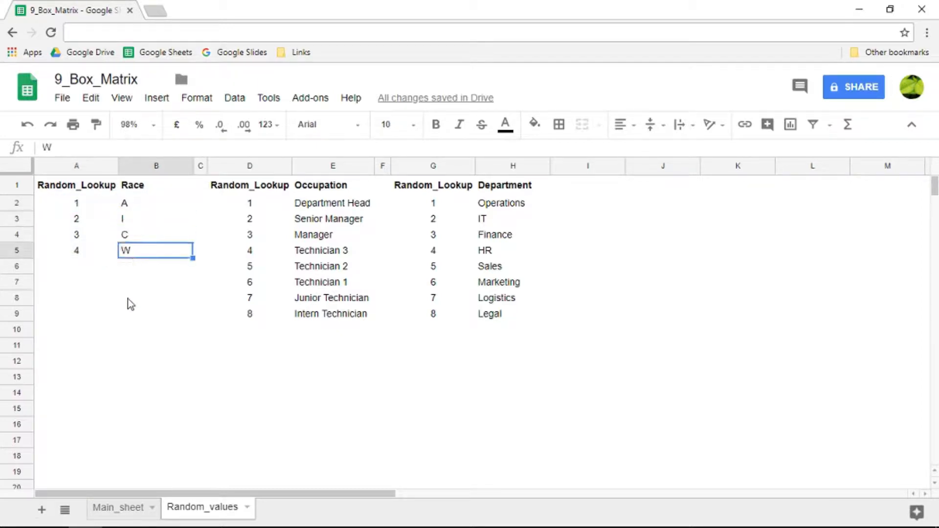
Step: Enter the formula =RANDBETWEEN(1,4) in cell D2 of Main_sheet to generate a random race lookup number
click(123, 511)
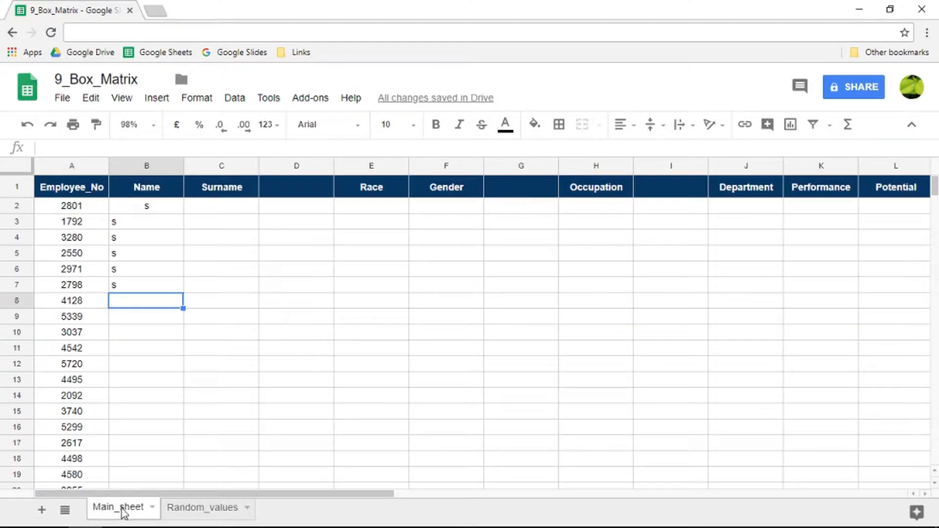
click(281, 211)
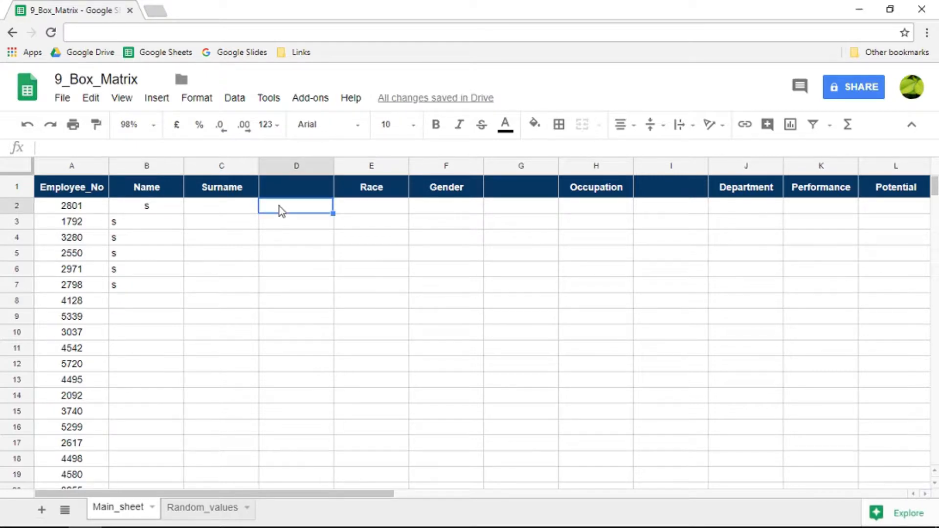
text(=randb)
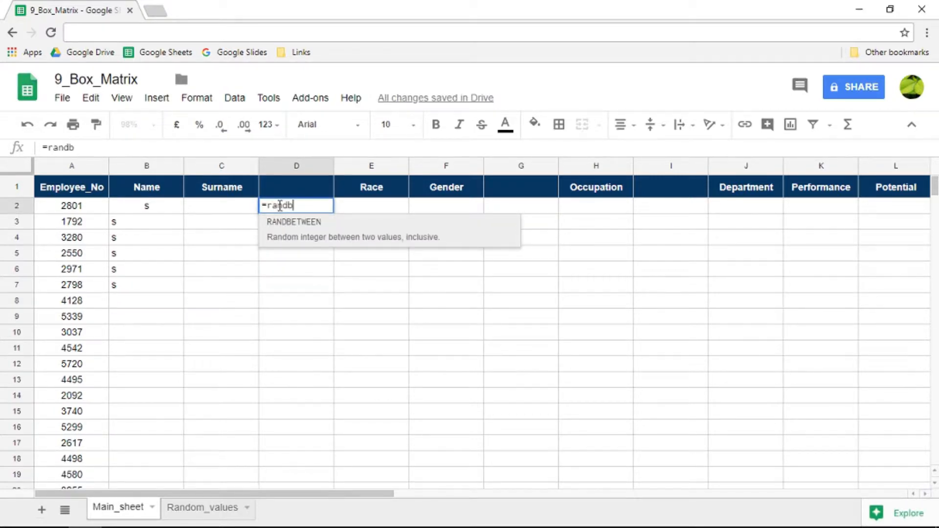
key(Tab)
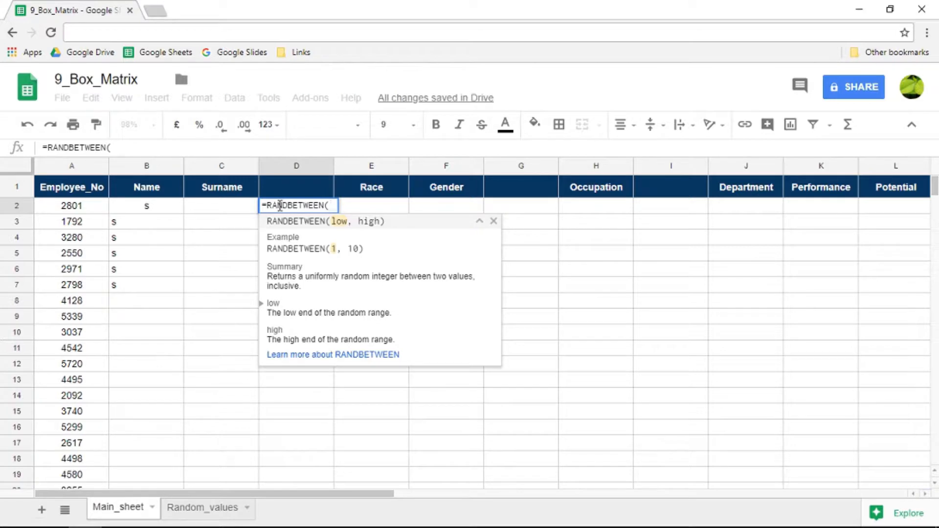
text(1,)
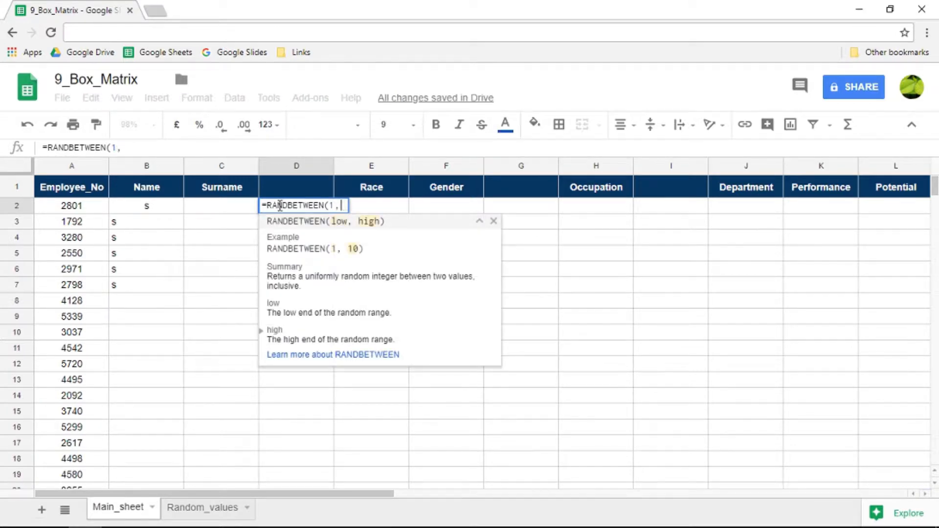
text(4))
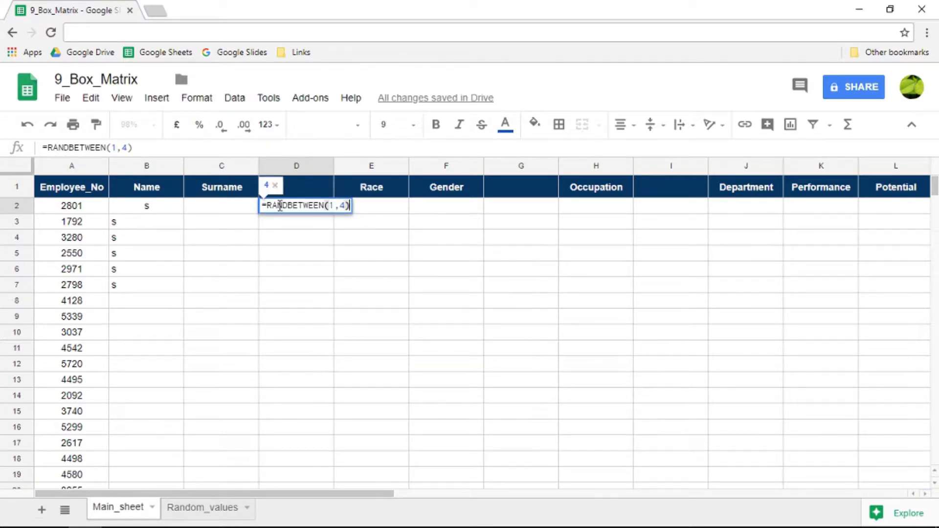
key(Return)
Step: Fill the race lookup formula from D2 down column D alongside the employee numbers
click(306, 210)
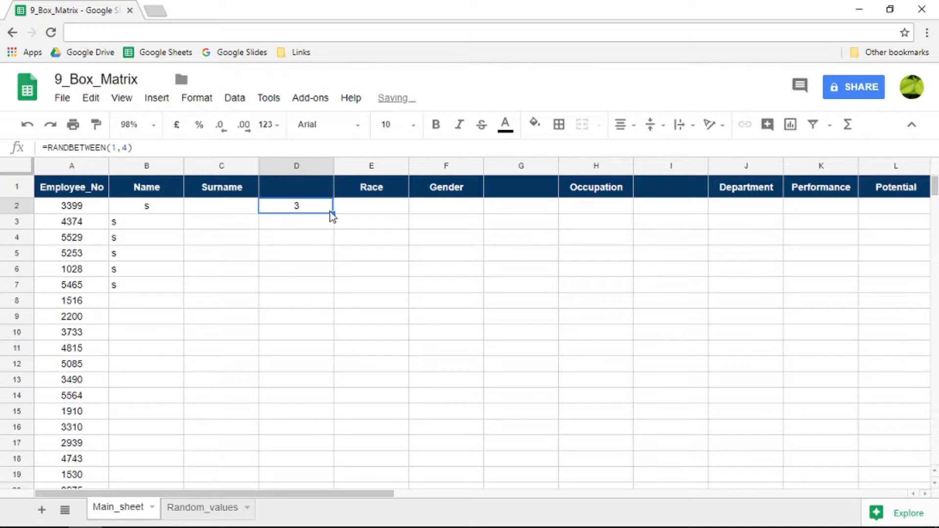
drag(331, 212, 317, 325)
scroll(317, 324, up, 20)
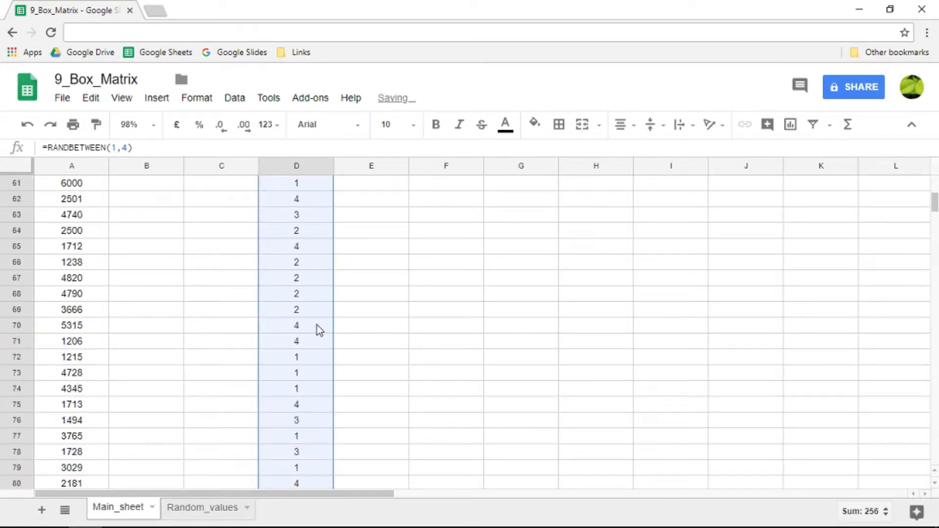
scroll(317, 325, up, 2)
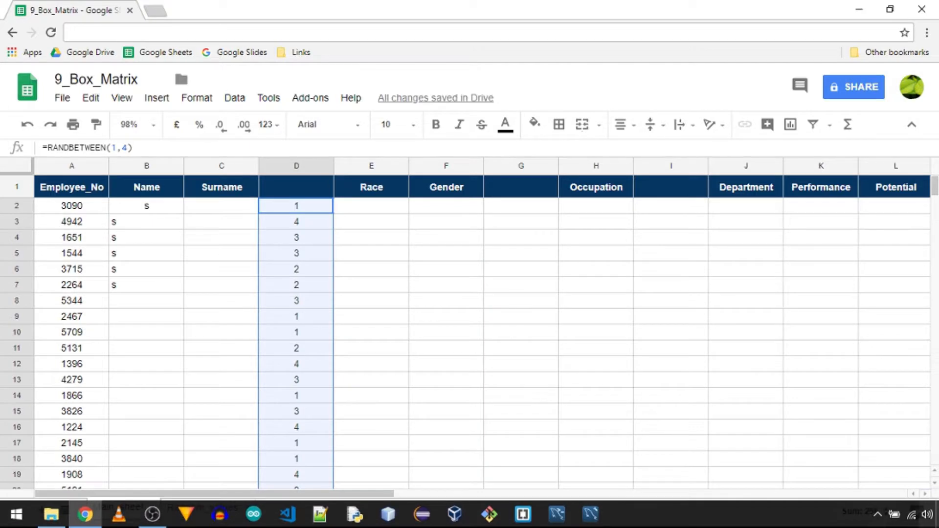
click(893, 515)
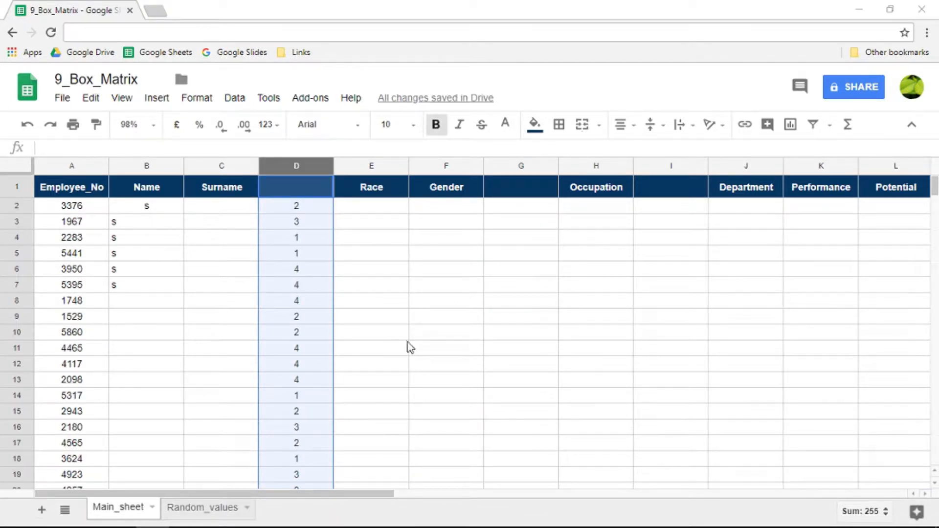
Step: Check the Occupation list on Random_values and enter the formula =RANDBETWEEN(1,8) in cell G2 of Main_sheet
click(196, 517)
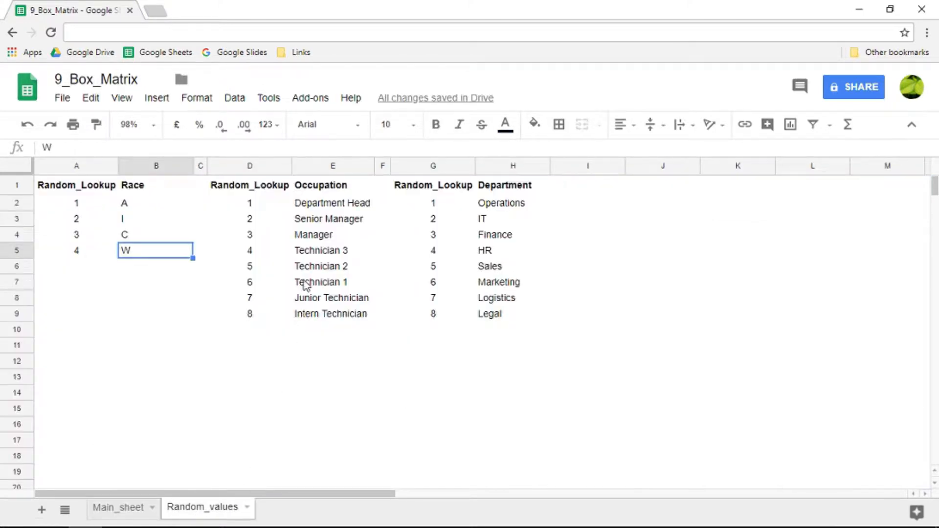
drag(314, 205, 314, 316)
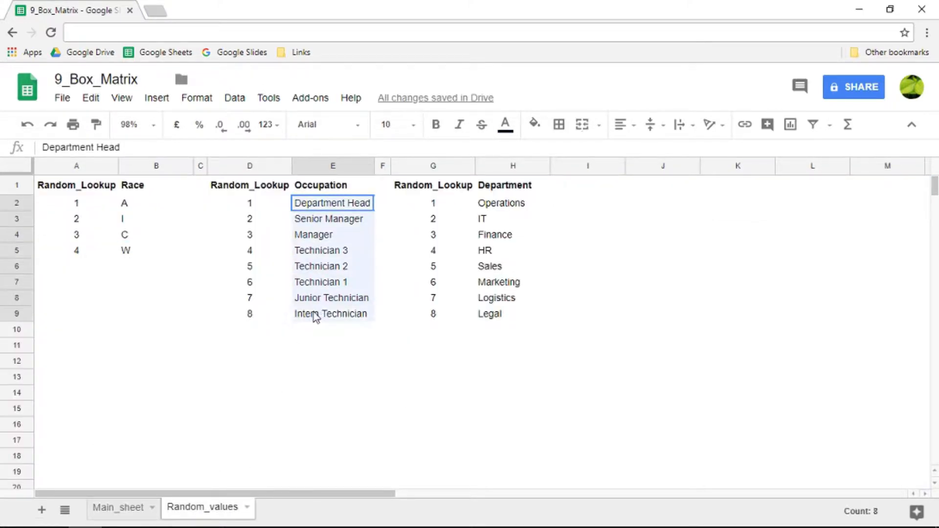
click(116, 509)
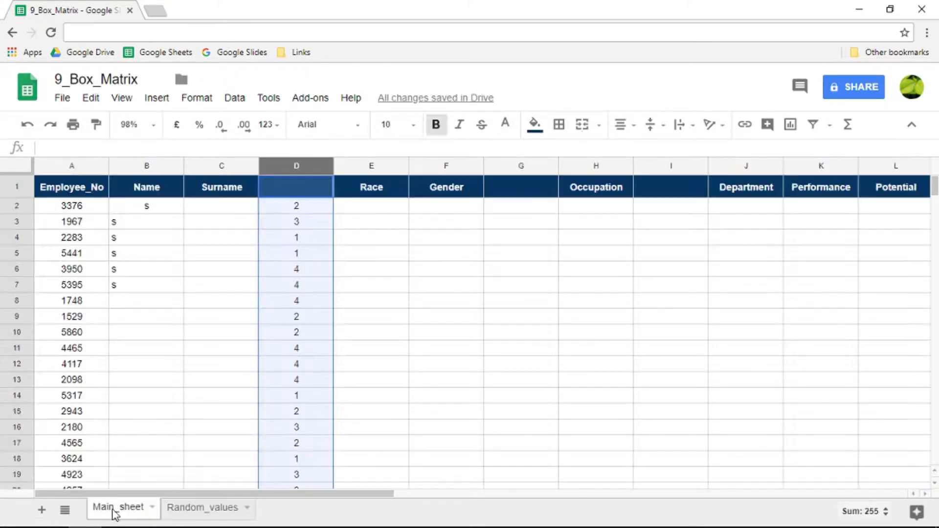
click(504, 213)
text(=rand)
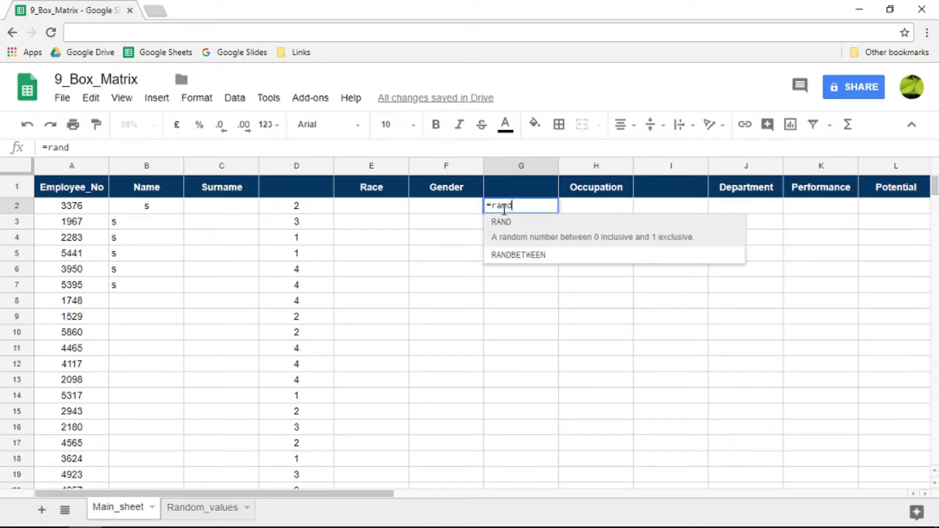
key(Down)
key(Tab)
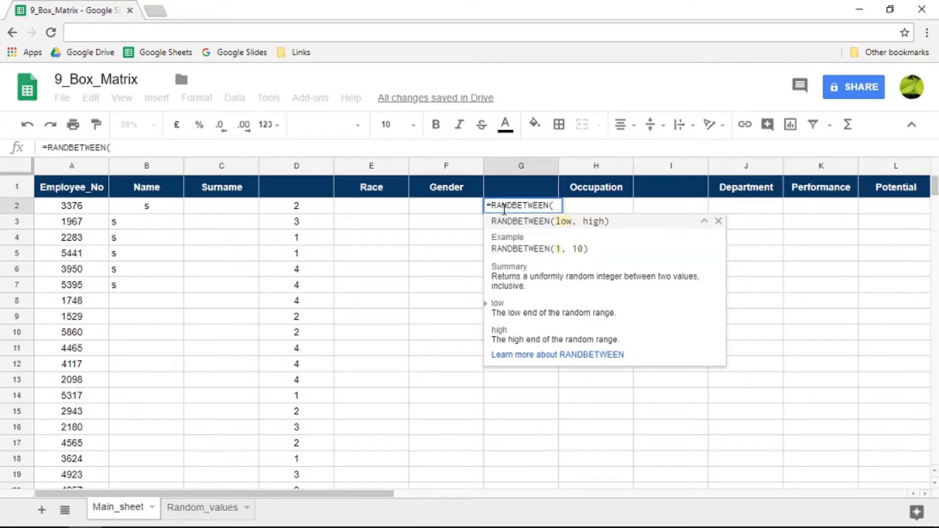
text(1,8)
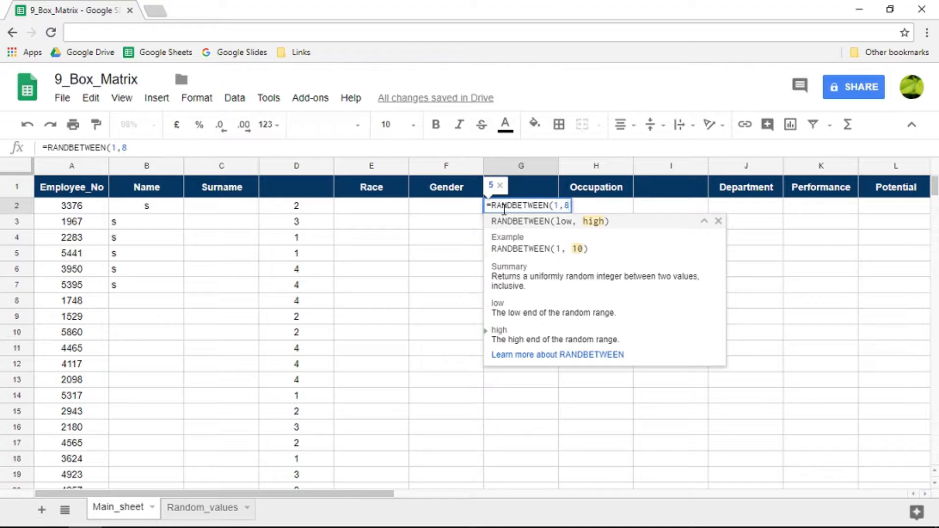
key(Return)
Step: Fill the occupation lookup formula from G2 down column G alongside the employee numbers
click(506, 209)
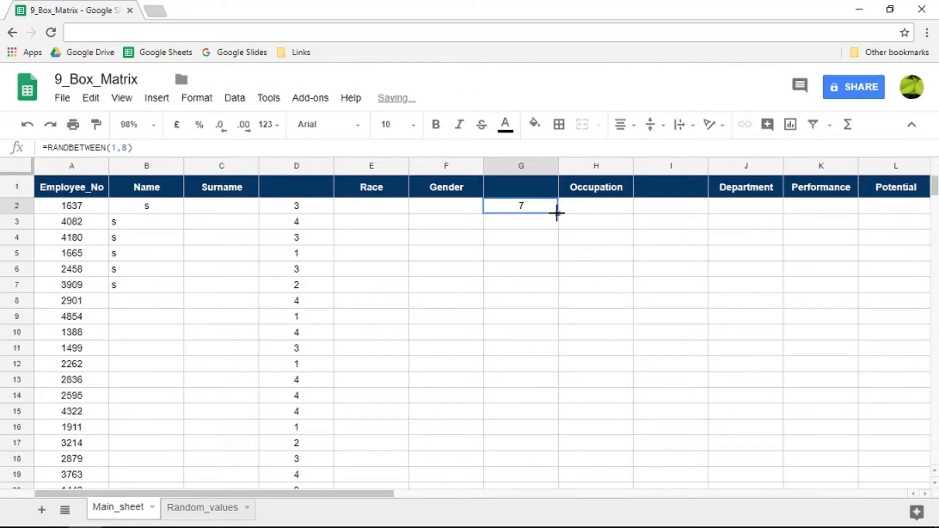
drag(558, 214, 537, 347)
scroll(566, 281, up, 4)
scroll(565, 277, up, 20)
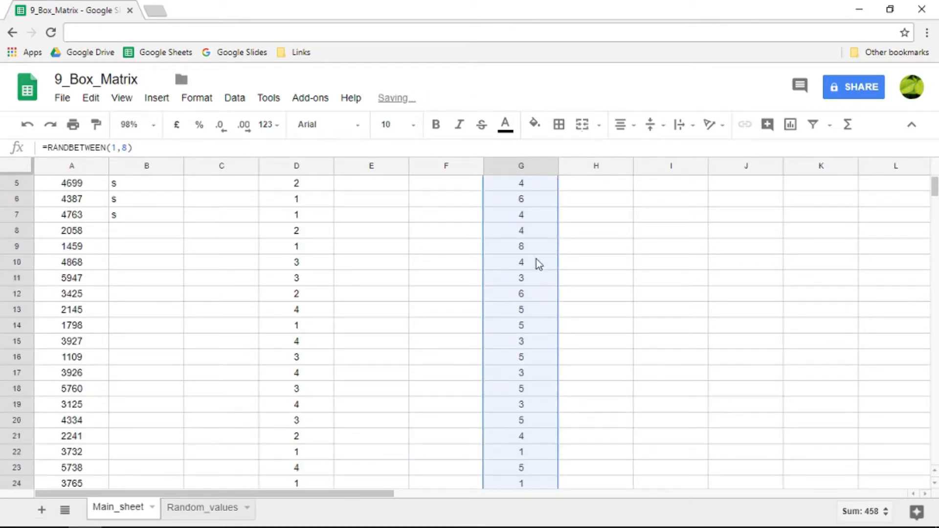
click(520, 195)
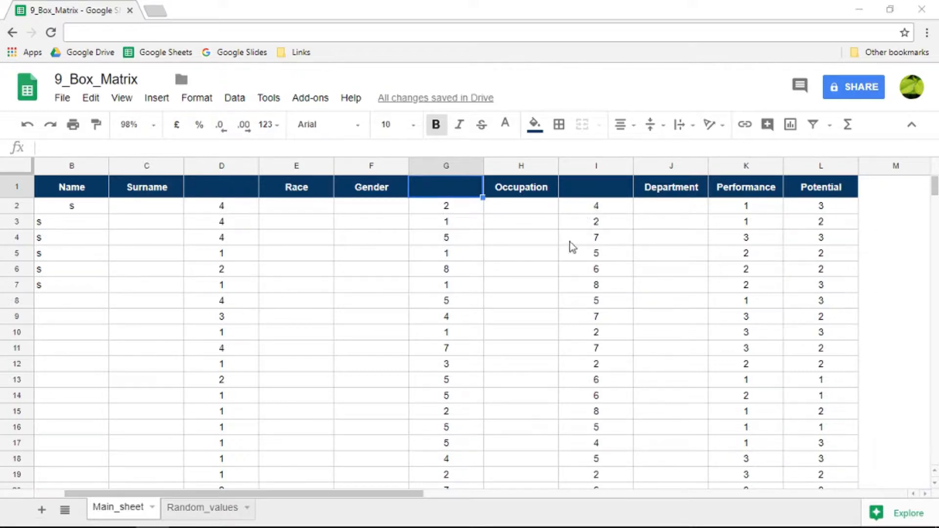
Step: Review the Department lookup list on Random_values and return to Main_sheet
click(200, 509)
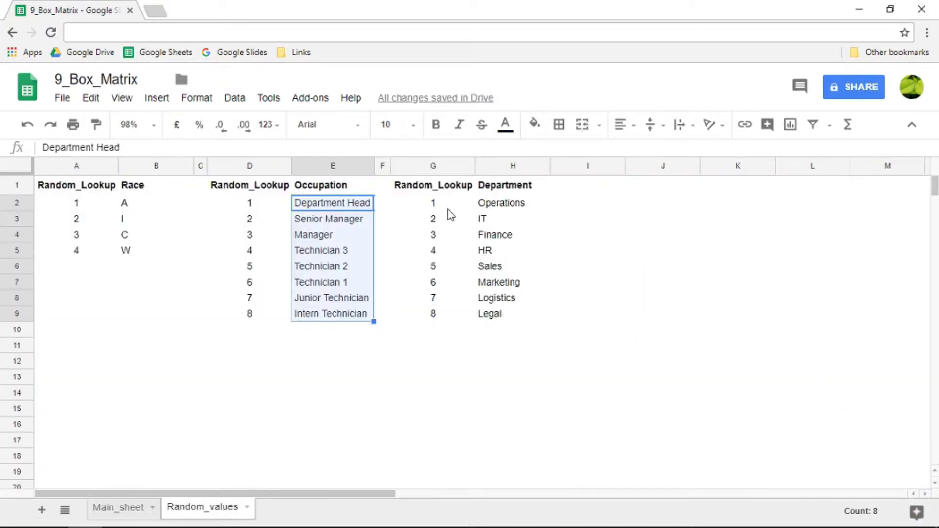
click(126, 509)
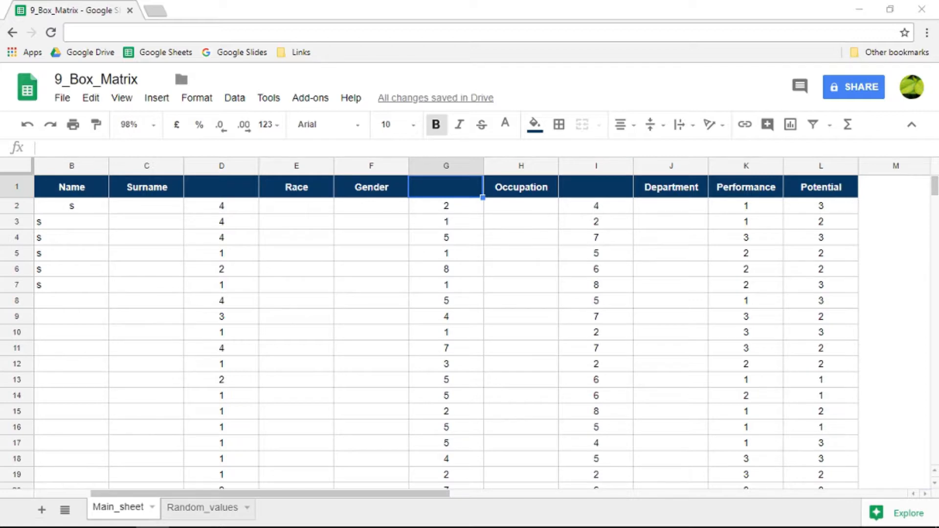
Step: Search Google for random names in a new browser tab and look through the results for a name generator
key(ctrl+t)
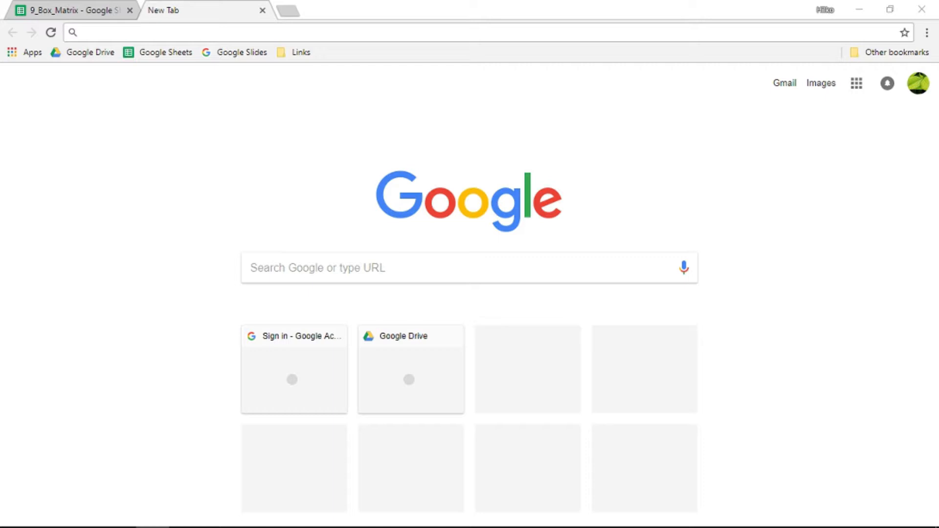
click(358, 257)
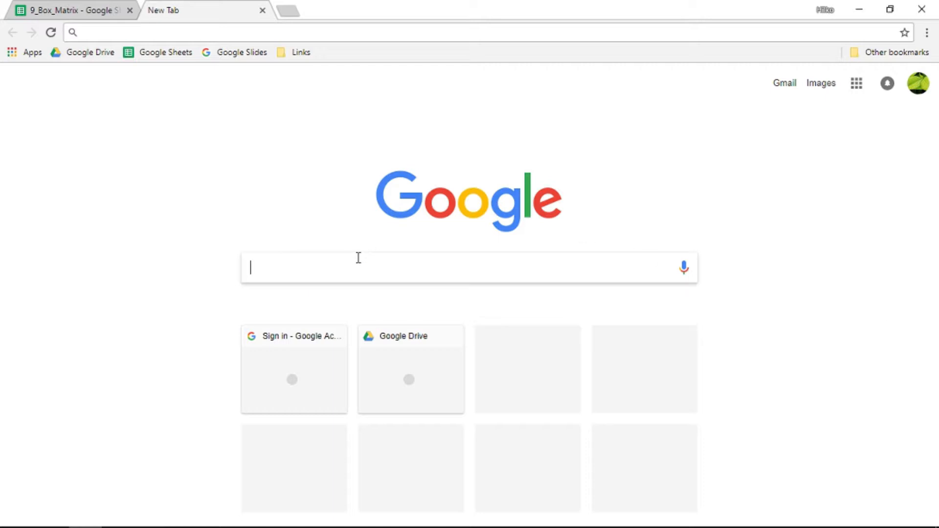
text(rand)
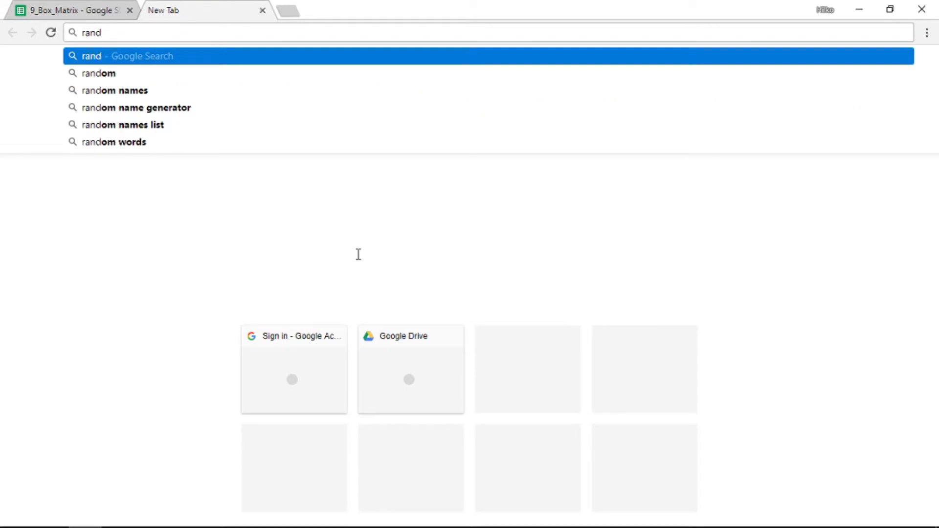
text(om names)
key(Return)
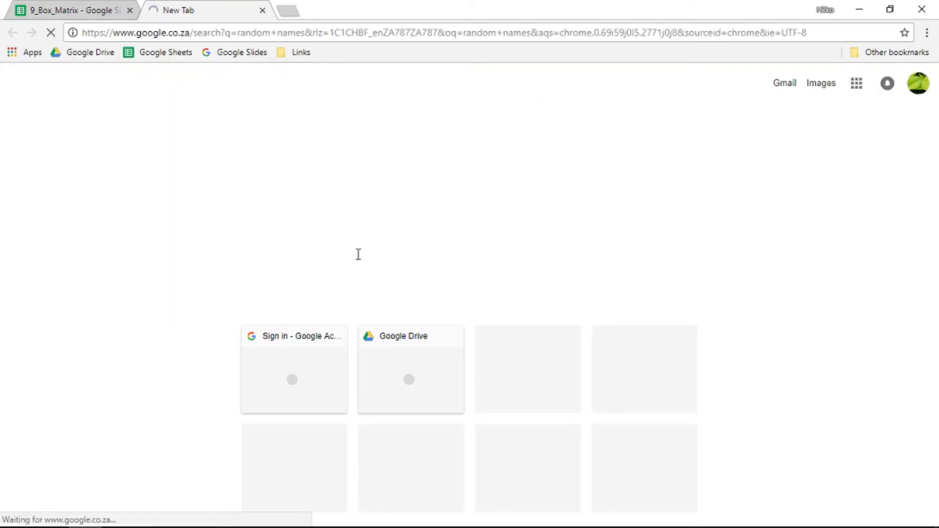
scroll(145, 362, down, 3)
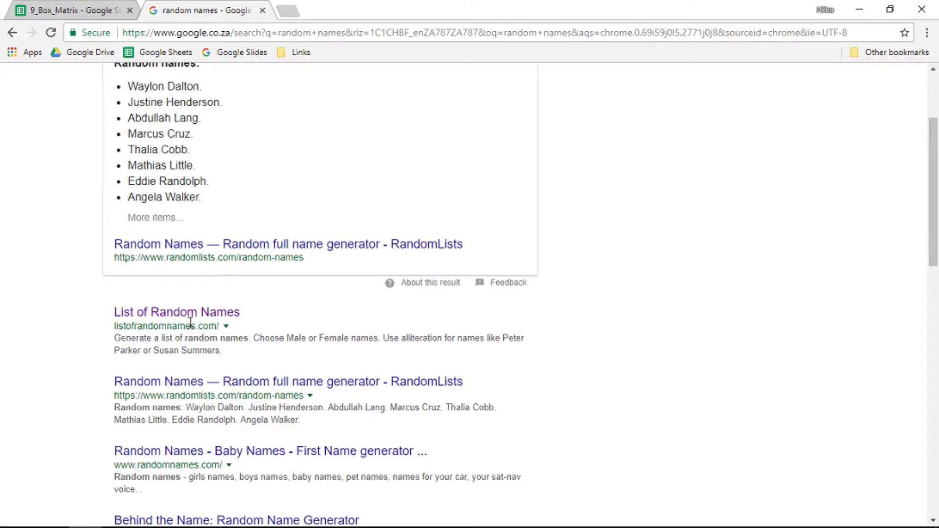
Step: Open the List of Random Names site from the search results and generate 50 male names
click(175, 318)
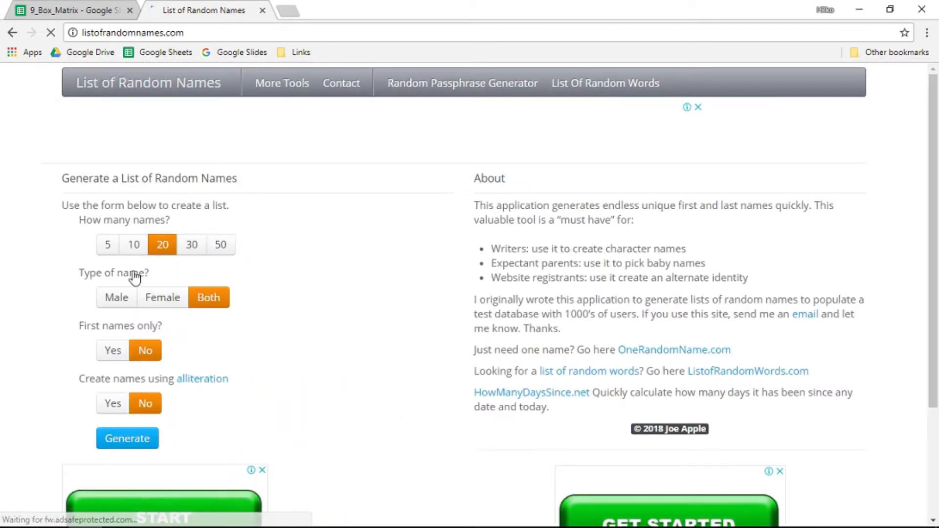
click(116, 299)
click(221, 245)
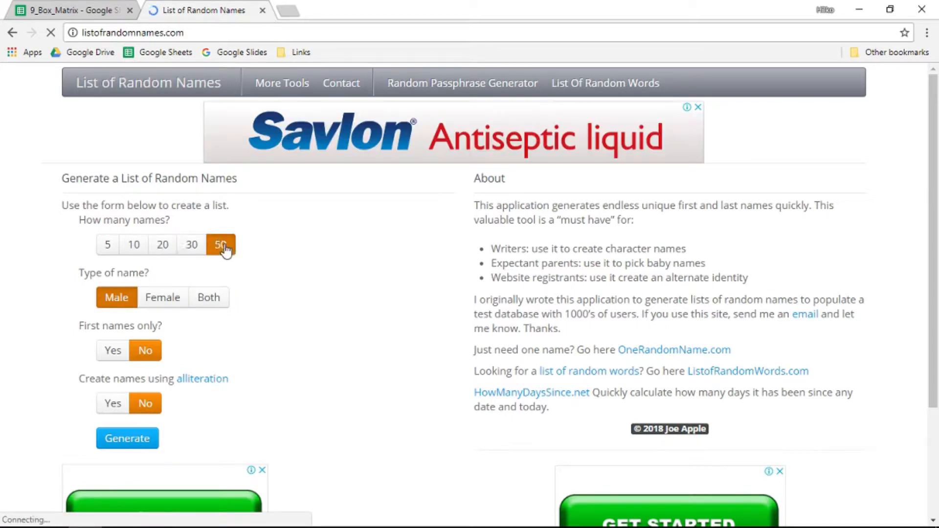
scroll(573, 290, down, 2)
scroll(573, 289, down, 1)
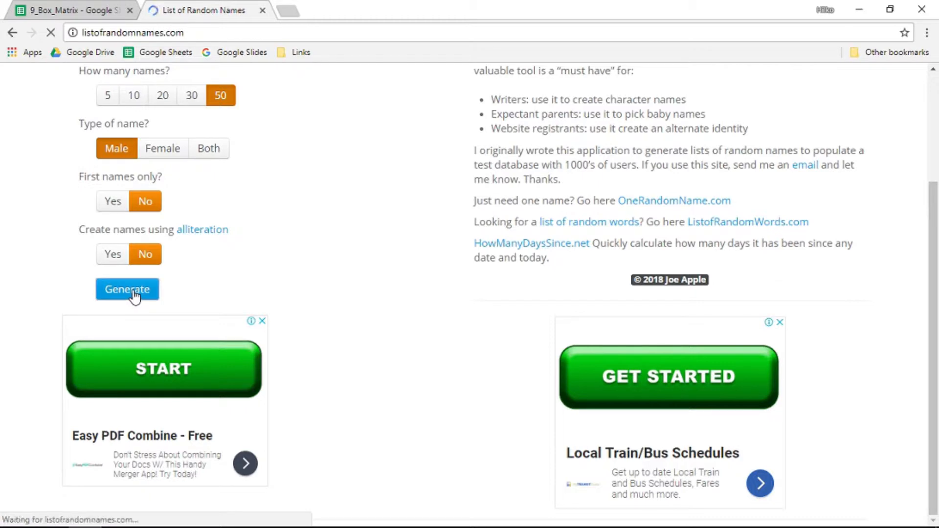
scroll(237, 297, down, 2)
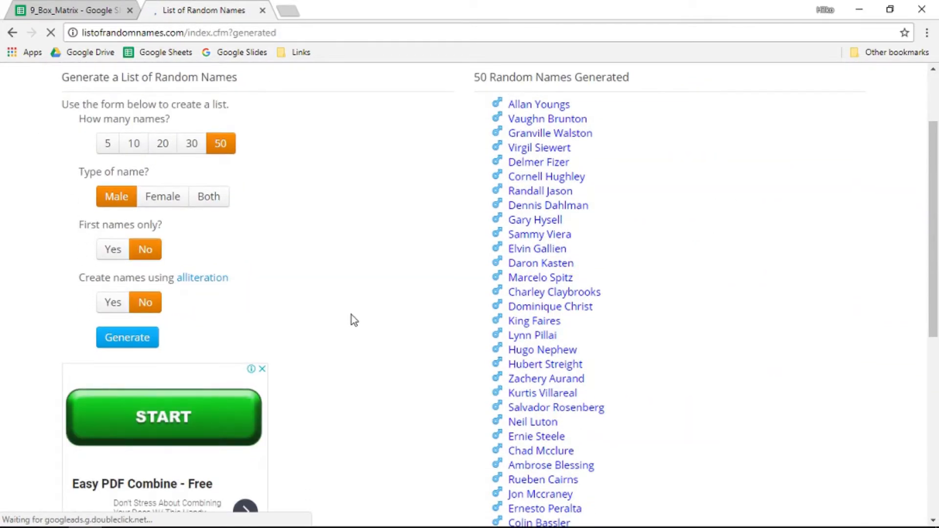
scroll(495, 369, down, 8)
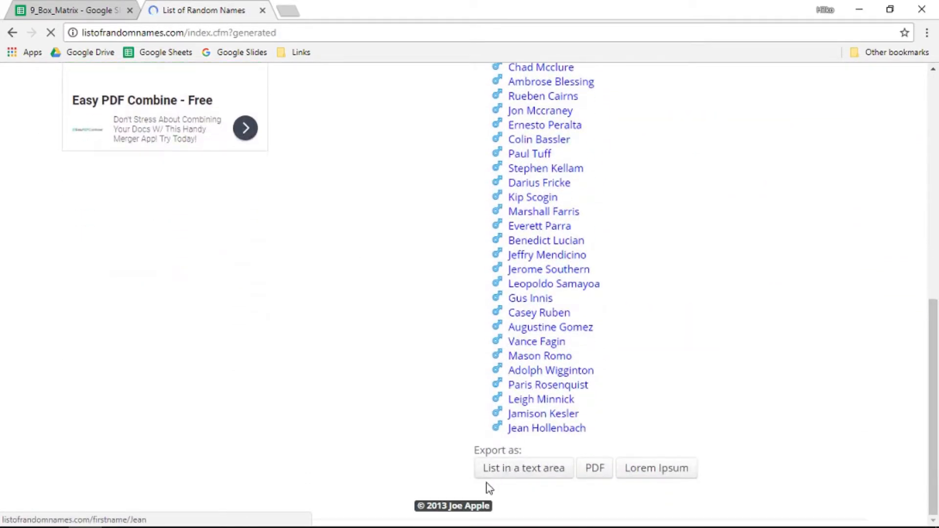
Step: Export the generated male names as a list in a text area and copy the whole list
click(543, 476)
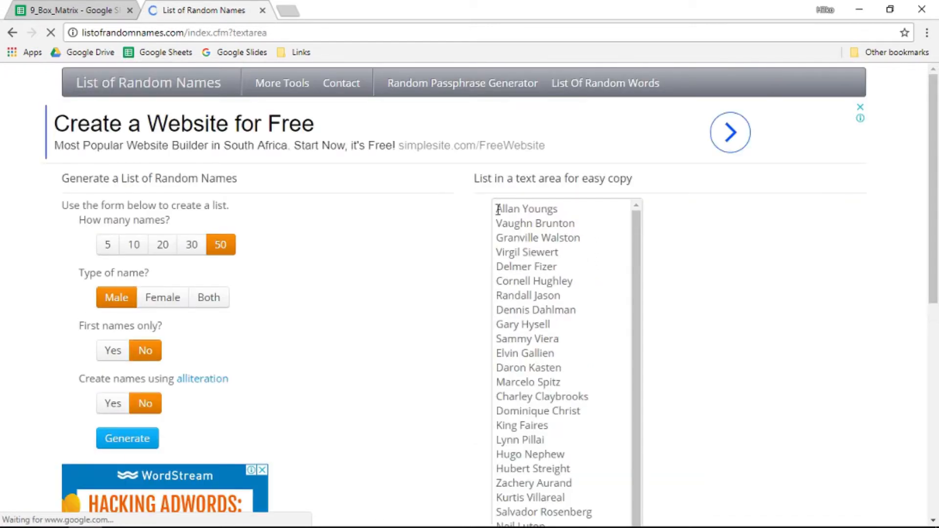
drag(498, 209, 618, 258)
click(562, 235)
key(ctrl+a)
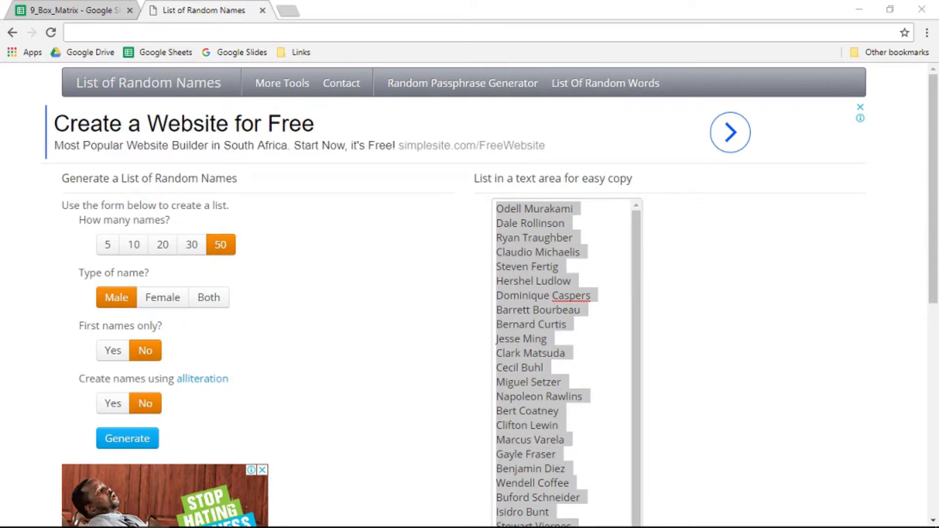
Step: Return to the 9_Box_Matrix spreadsheet and paste the male names into the Name column from cell B2, checking where they end
click(62, 10)
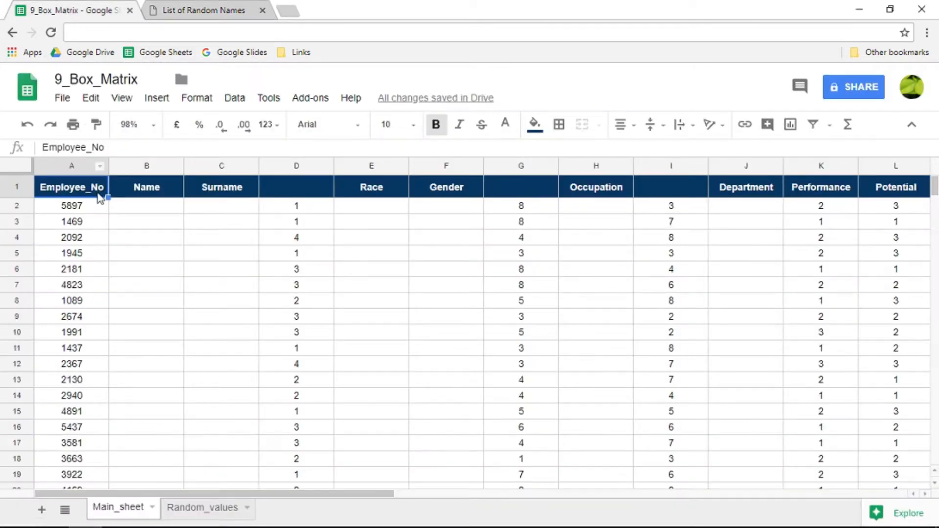
click(164, 214)
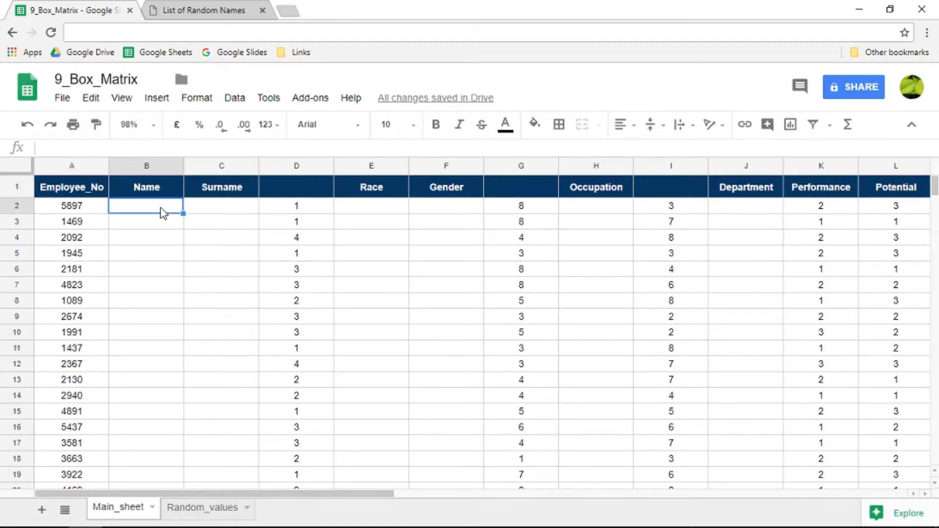
key(ctrl+v)
scroll(157, 215, down, 10)
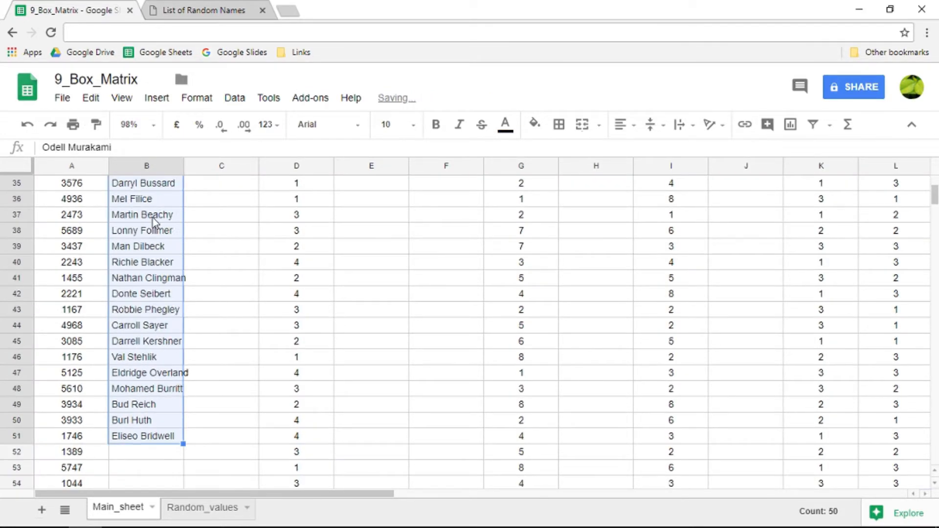
scroll(153, 218, down, 5)
scroll(139, 318, up, 2)
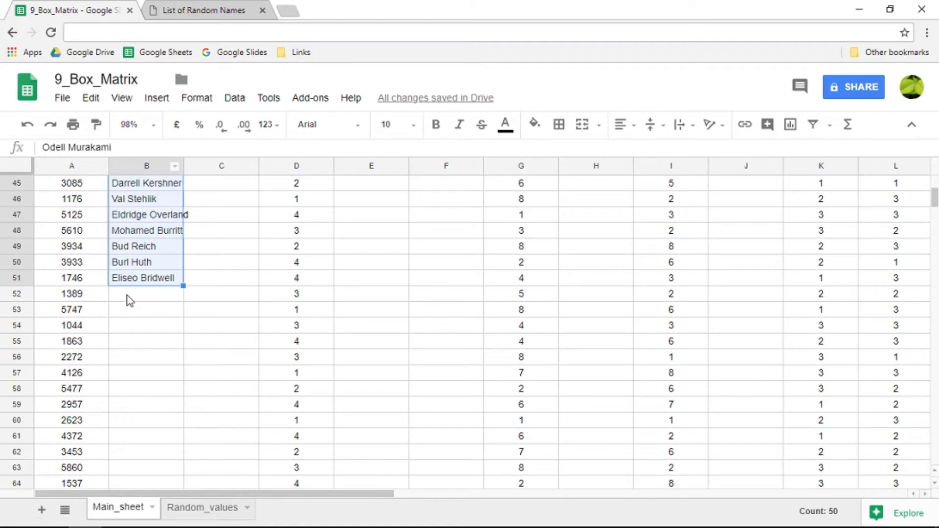
Step: Select B52 as the next paste target, then generate 50 female names on List of Random Names and export them as a text-area list
click(130, 301)
click(206, 10)
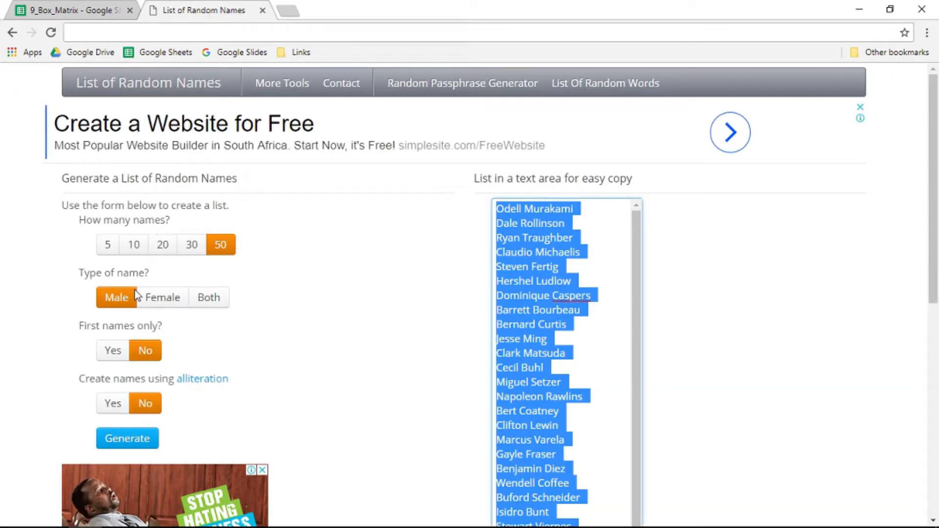
click(158, 299)
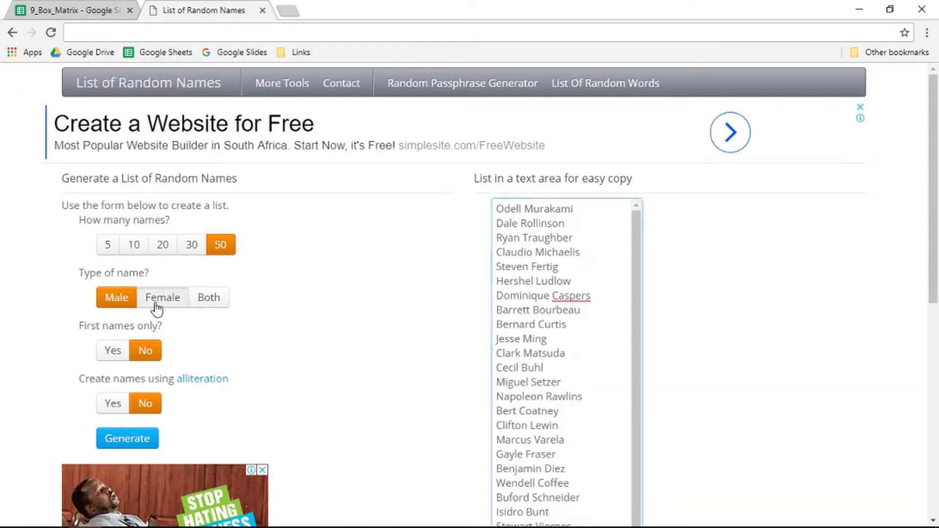
click(123, 442)
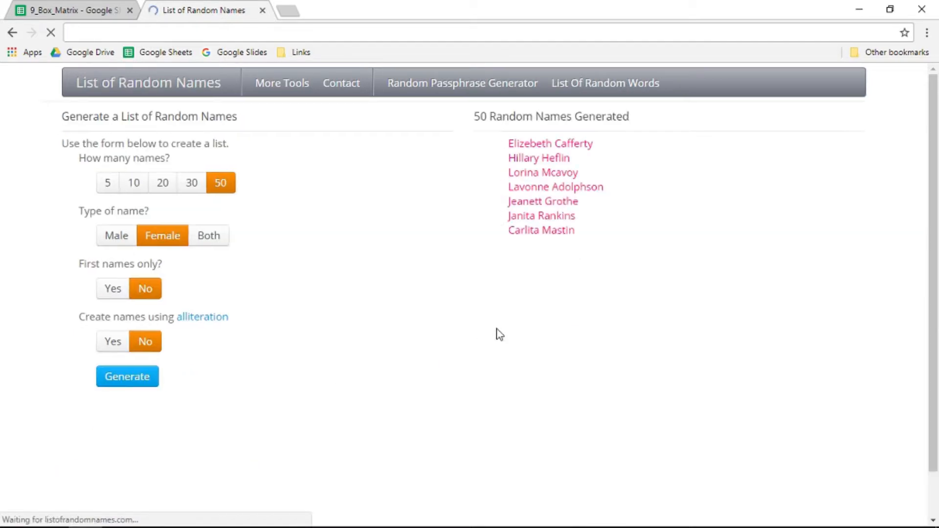
scroll(549, 260, down, 5)
scroll(558, 295, down, 5)
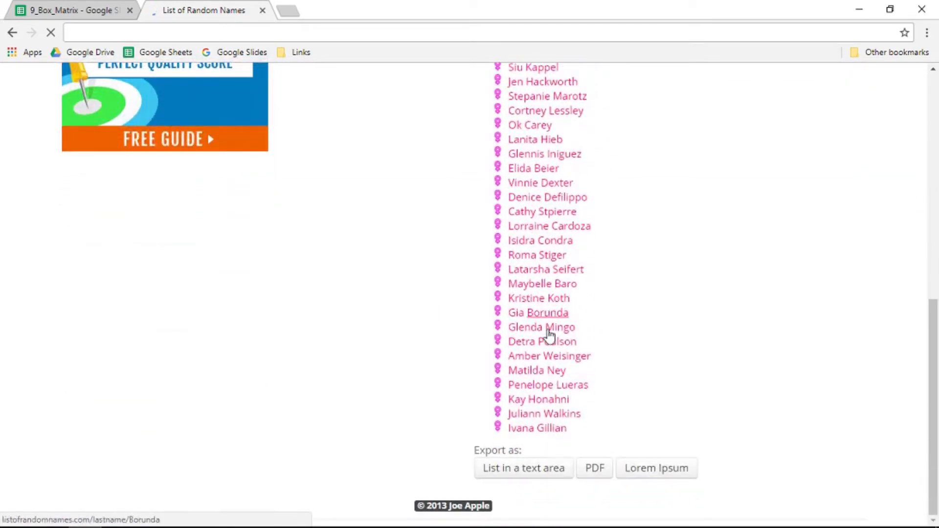
click(522, 483)
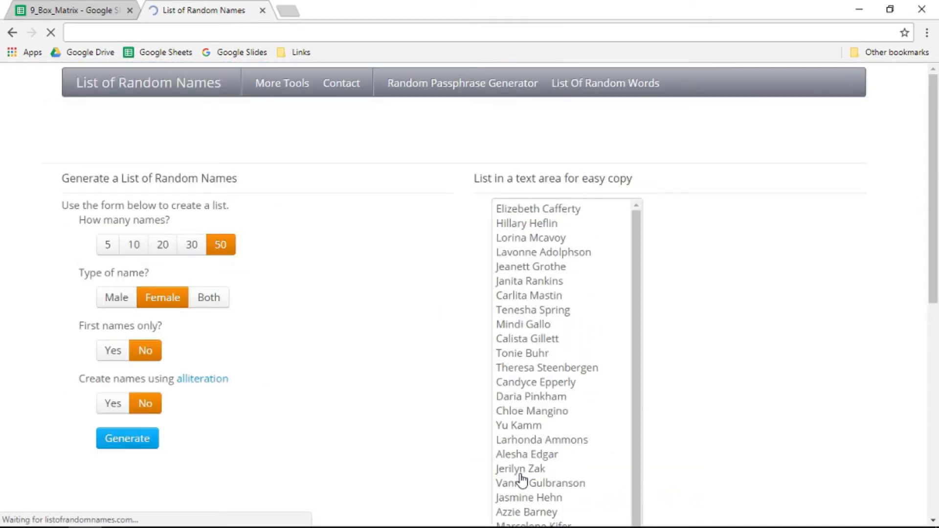
Step: Copy all the female names and paste them below the male names from cell B52 of Main_sheet
click(548, 386)
key(ctrl+a)
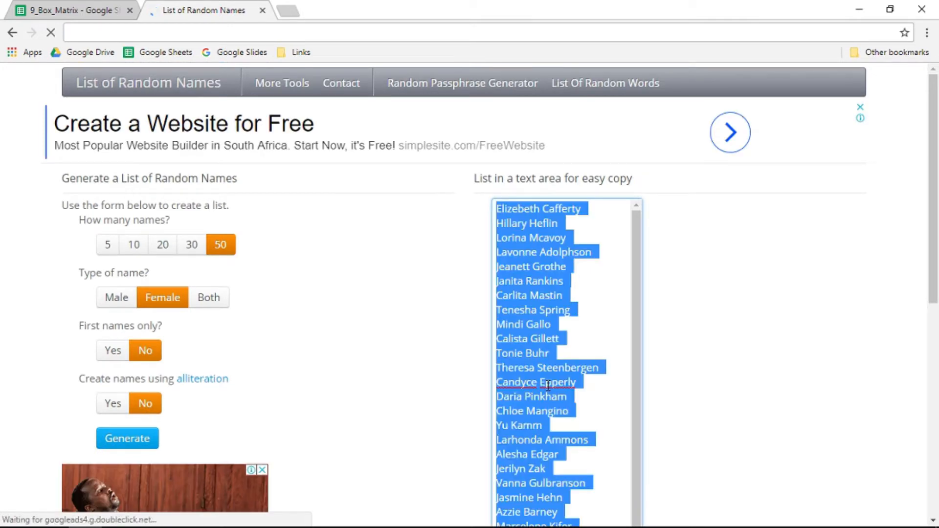
click(32, 10)
key(ctrl+v)
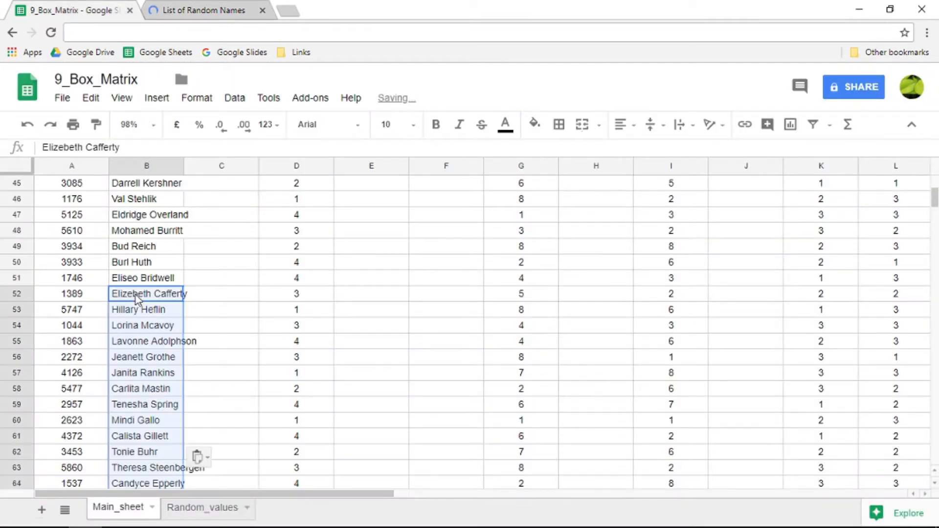
scroll(142, 285, up, 15)
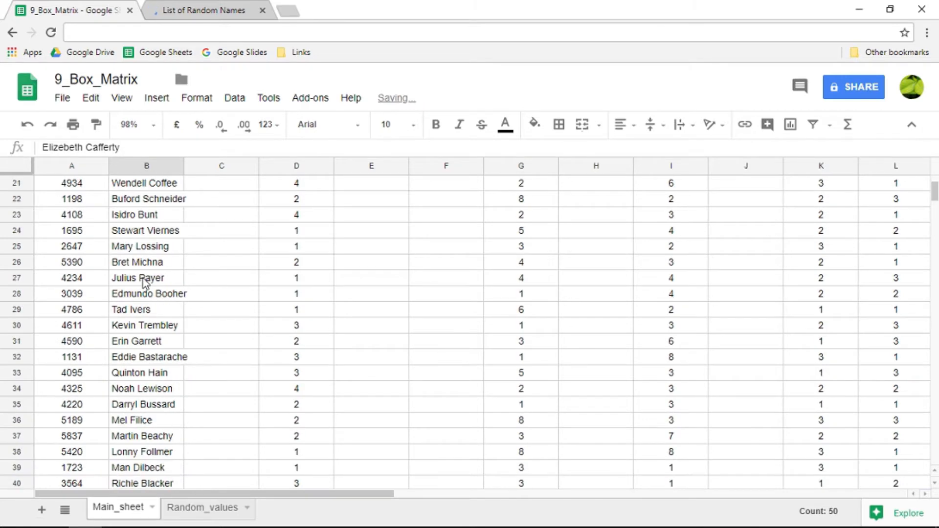
scroll(141, 234, down, 14)
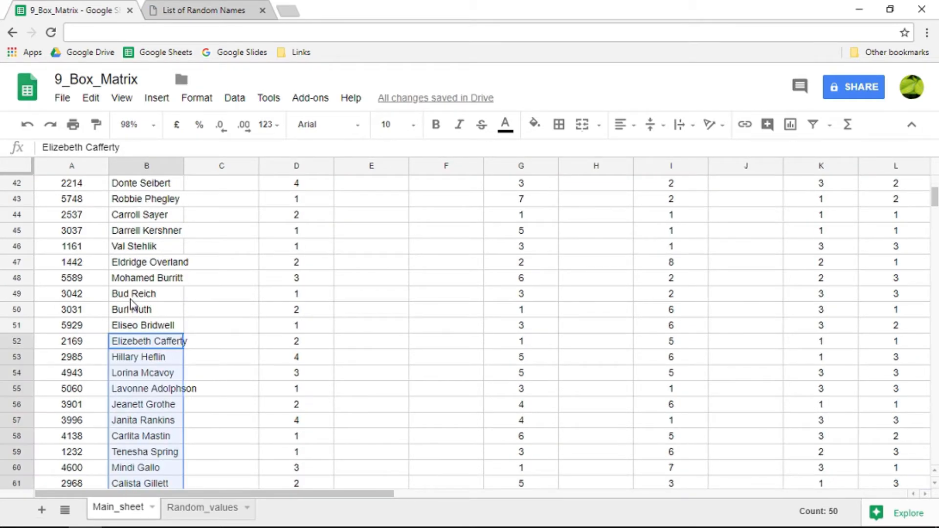
Step: Enter M in Gender cell F2 and fill it down to F51 for all the male names
mouse_move(913, 527)
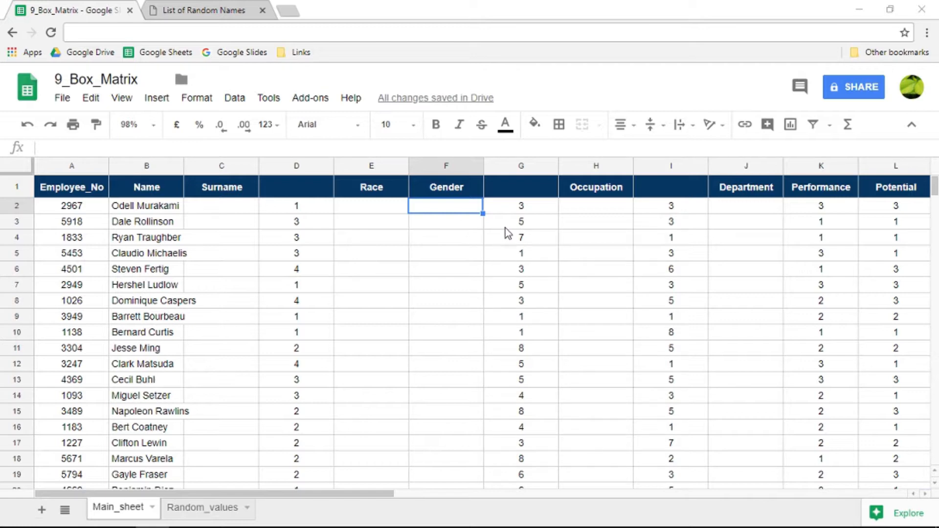
text(M\)
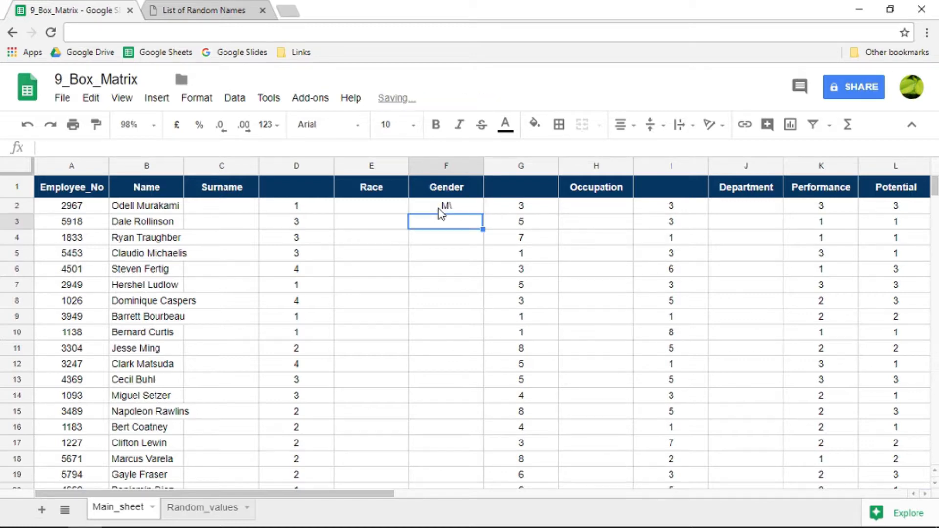
key(BackSpace)
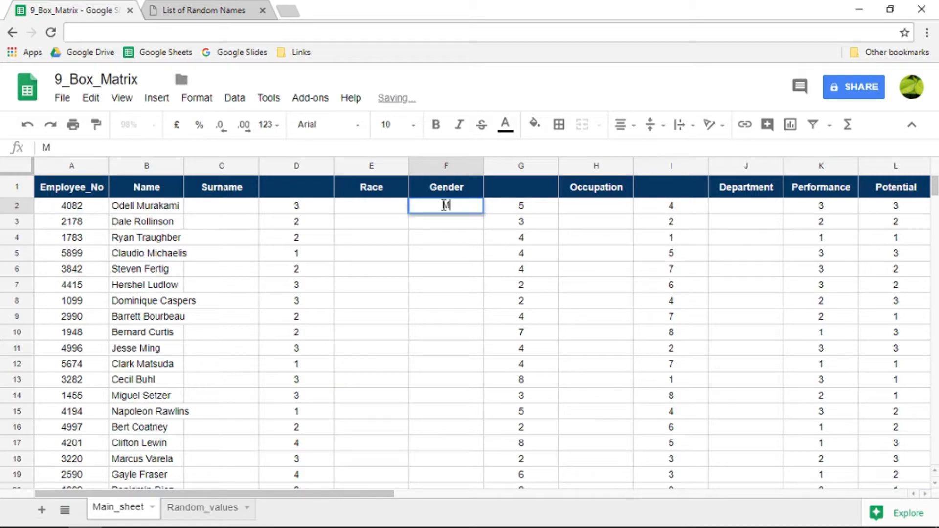
key(Return)
key(Up)
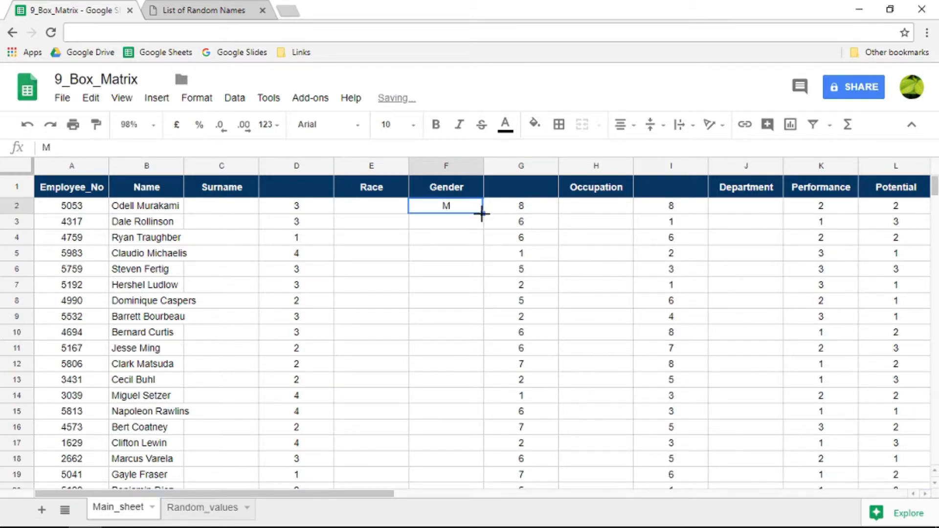
drag(481, 213, 437, 395)
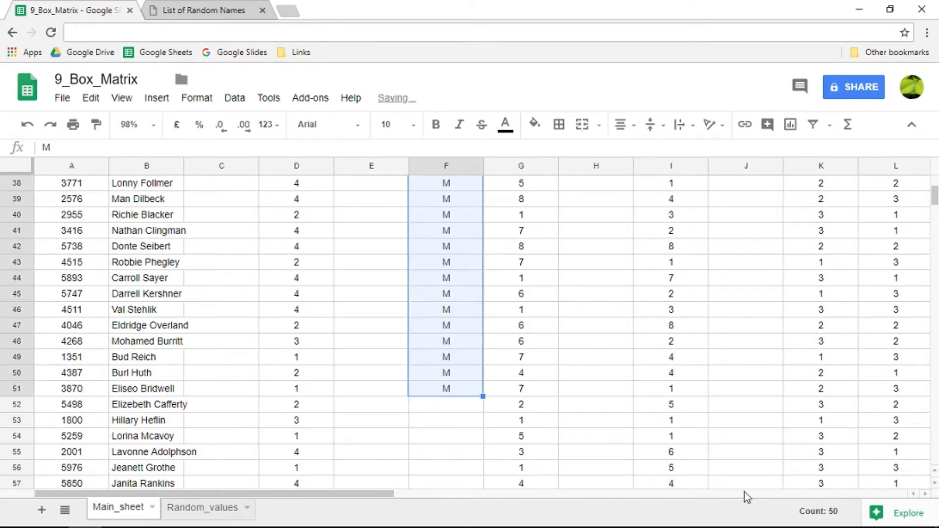
Step: Enter F in Gender cell F52 and fill it down alongside all 50 female names
click(454, 413)
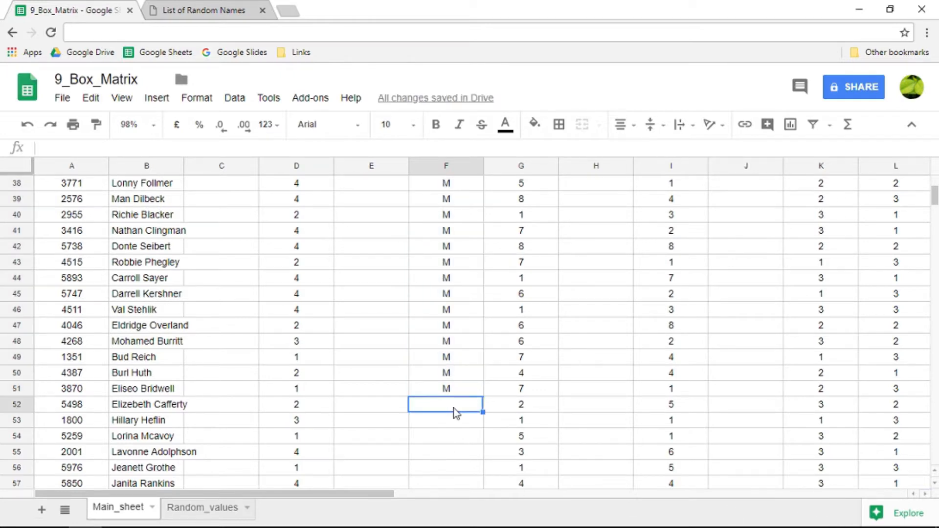
text(F)
key(Return)
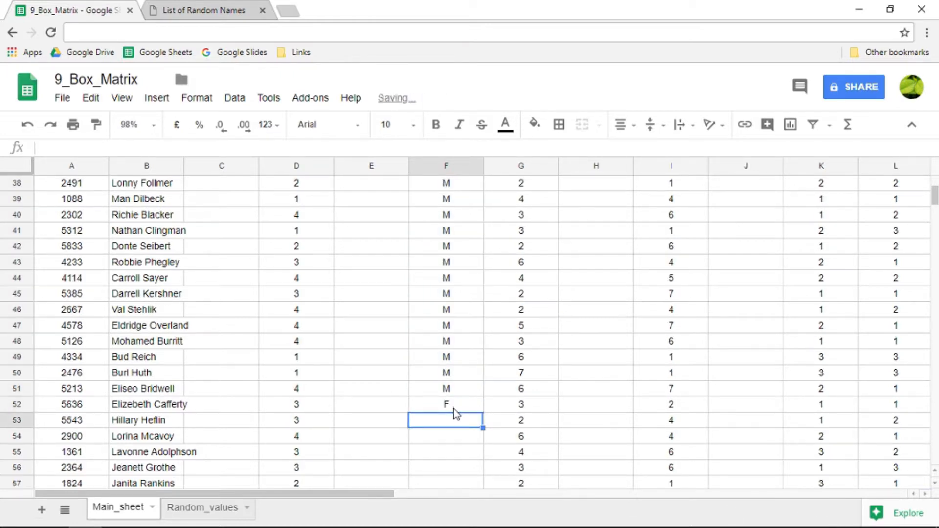
click(454, 408)
click(482, 416)
click(475, 409)
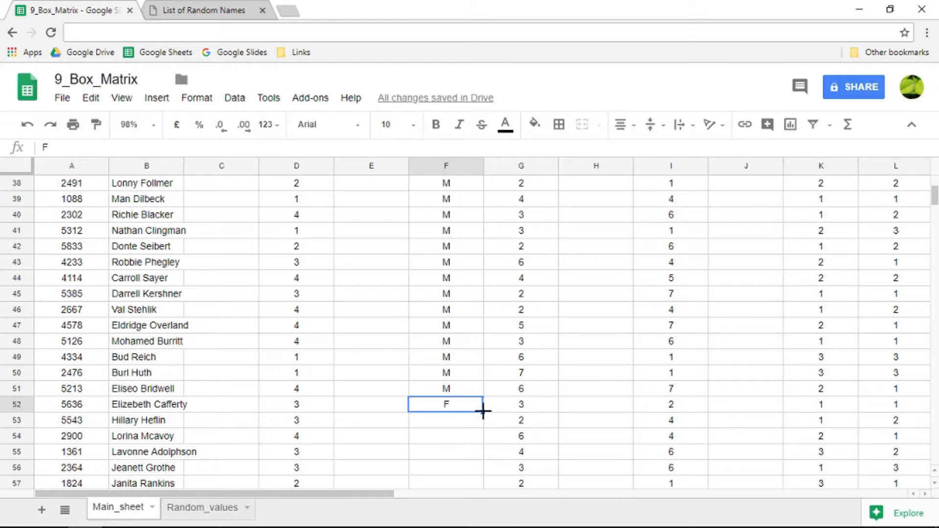
drag(482, 411, 451, 410)
Step: Insert one empty column to the left of the Surname column
scroll(468, 392, up, 10)
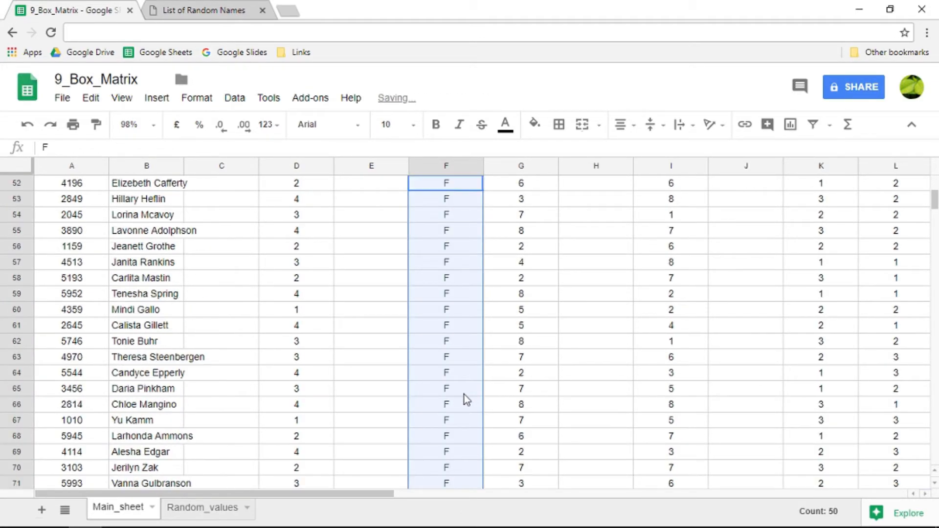
scroll(464, 393, up, 15)
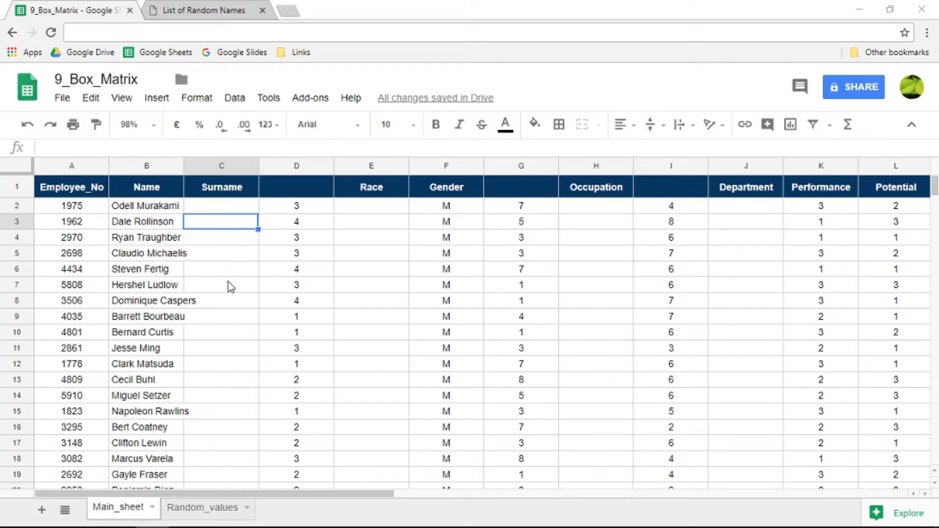
click(219, 168)
right_click(218, 167)
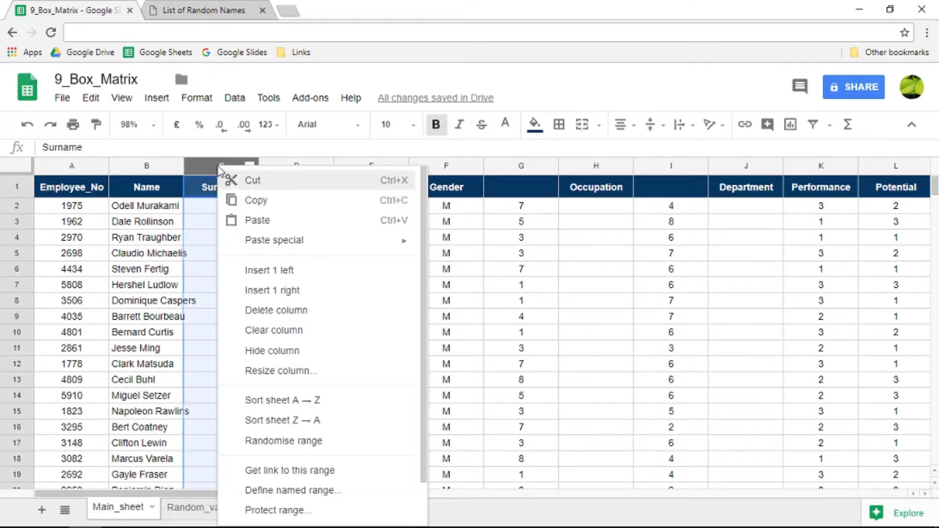
click(256, 278)
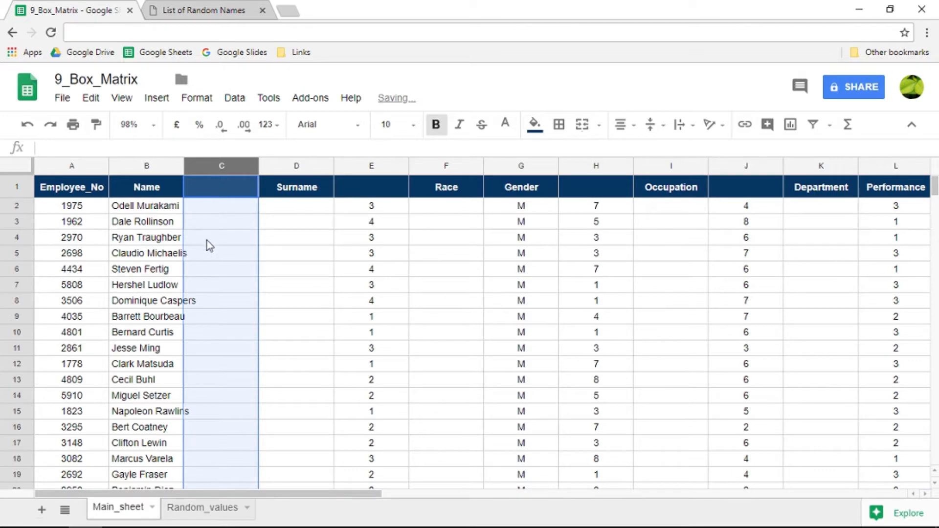
Step: Split the full names in column B of Main_sheet into separate columns, using Space as the separator
click(150, 169)
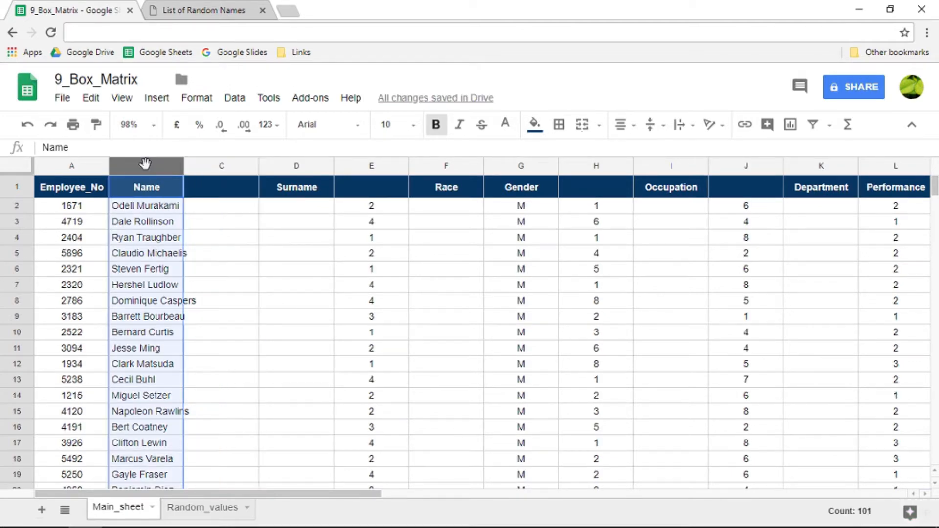
click(237, 99)
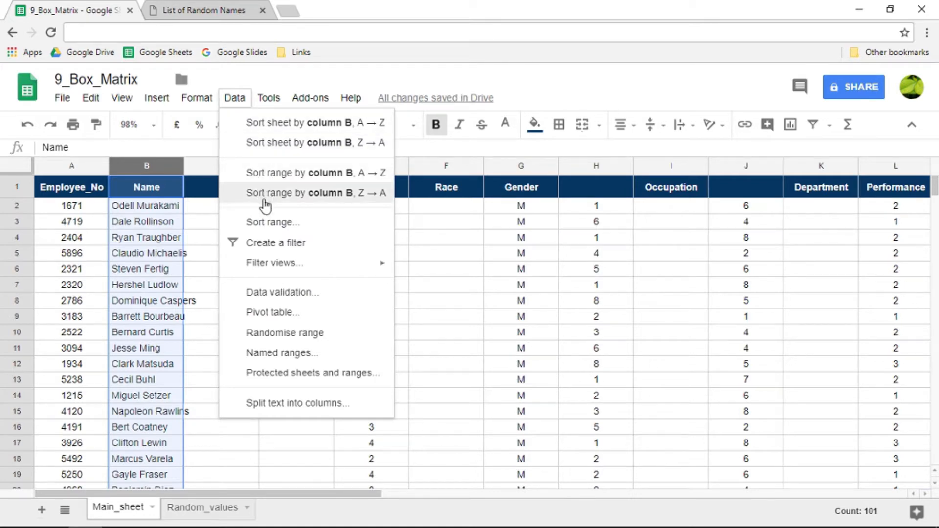
click(288, 403)
click(325, 473)
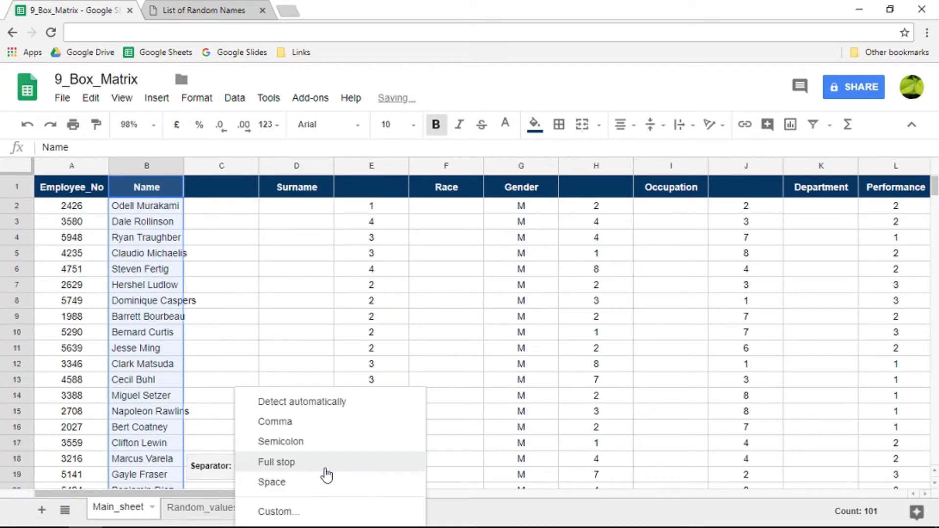
click(288, 485)
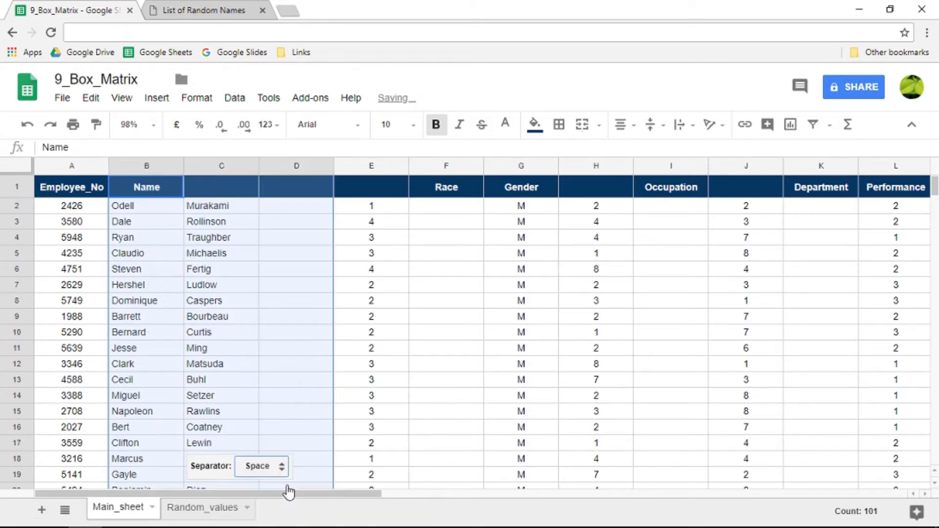
Step: Delete the emptied column D and enter the header Surname in cell C1 above the split-off surnames
click(288, 238)
click(291, 166)
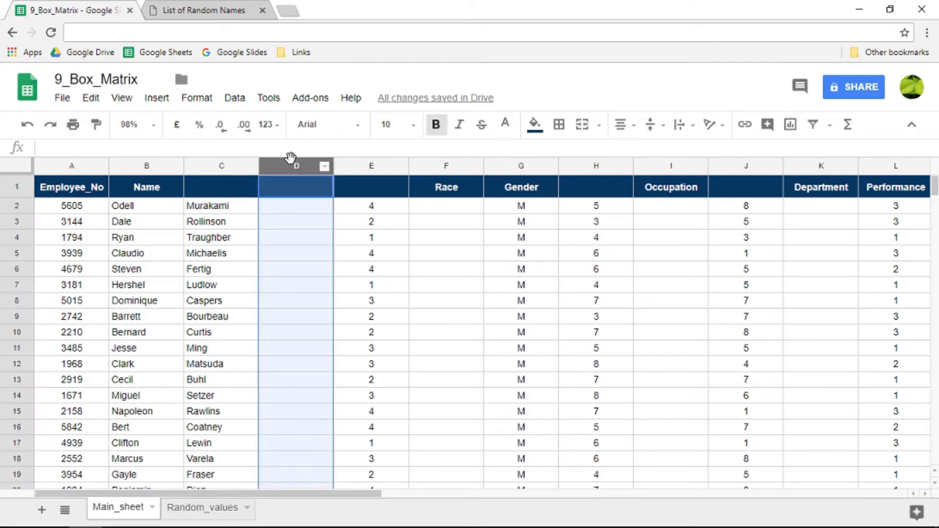
right_click(292, 166)
click(342, 304)
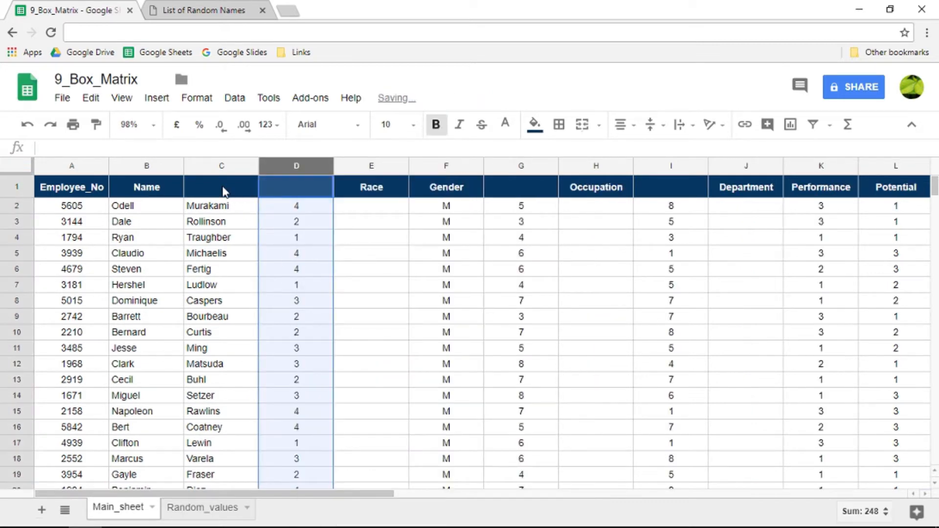
text(Surname)
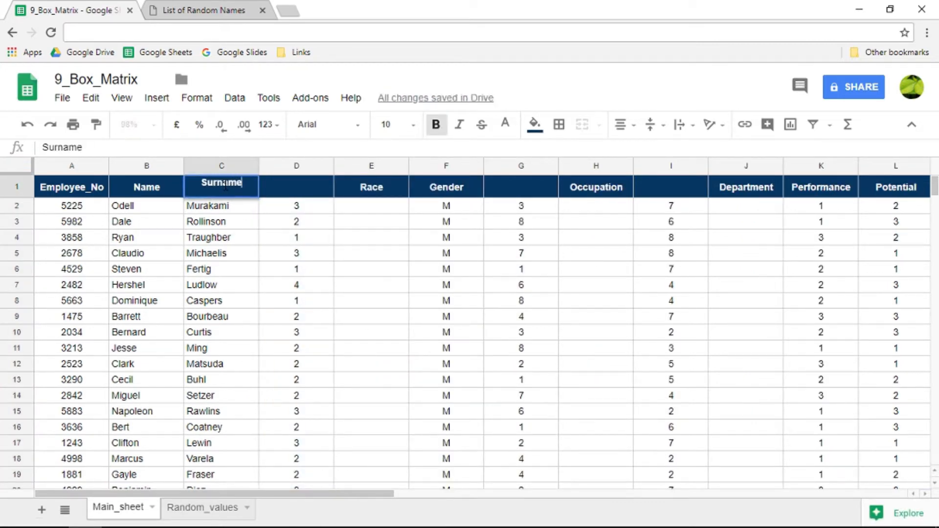
key(Return)
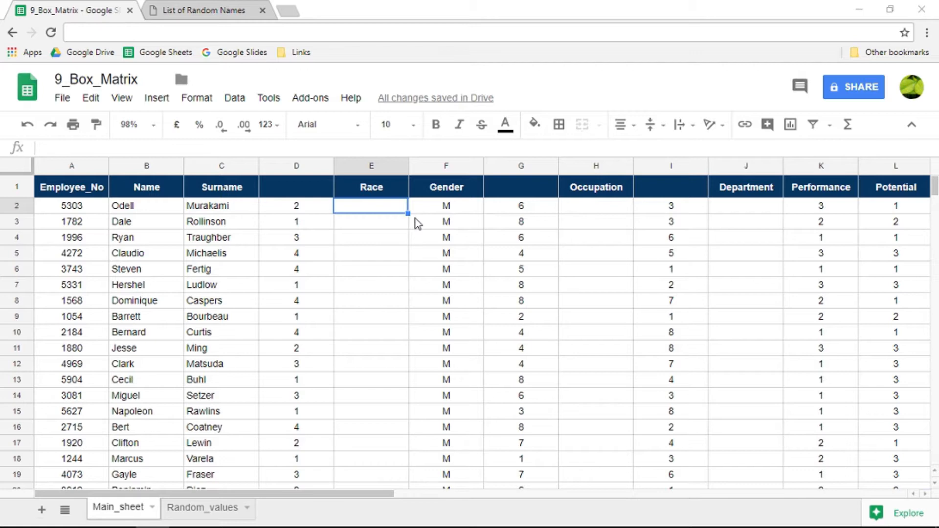
Step: Enter =VLOOKUP(D:D,Random_values!A:B,2,0) in Race cell E2 of Main_sheet
click(369, 209)
text(=vl)
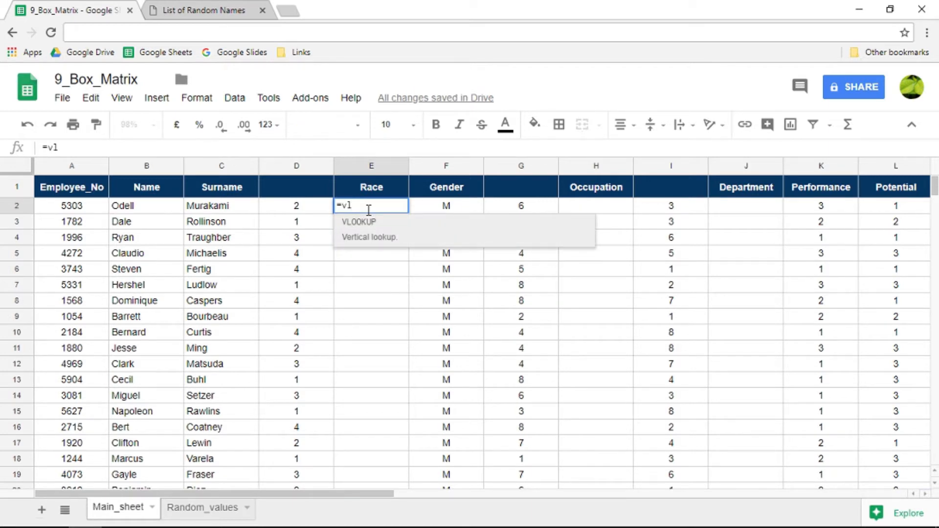
key(Tab)
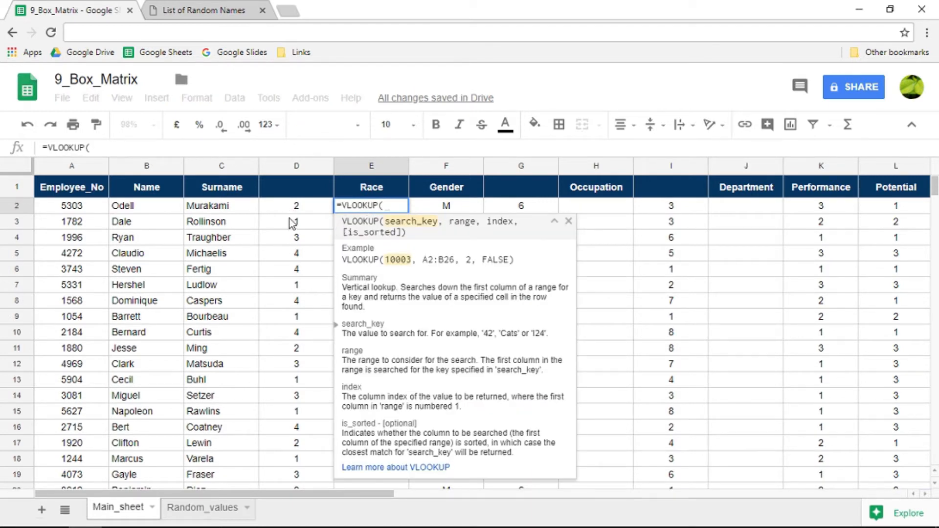
click(304, 167)
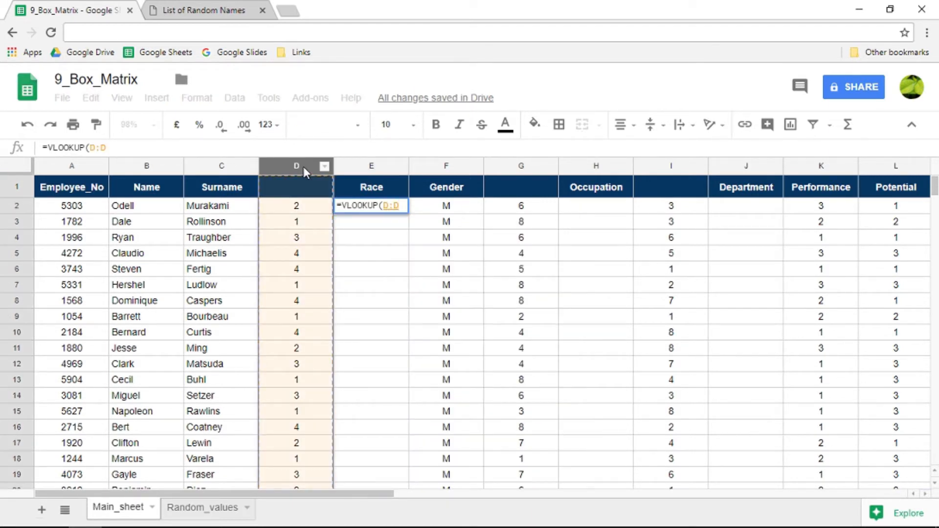
text(,)
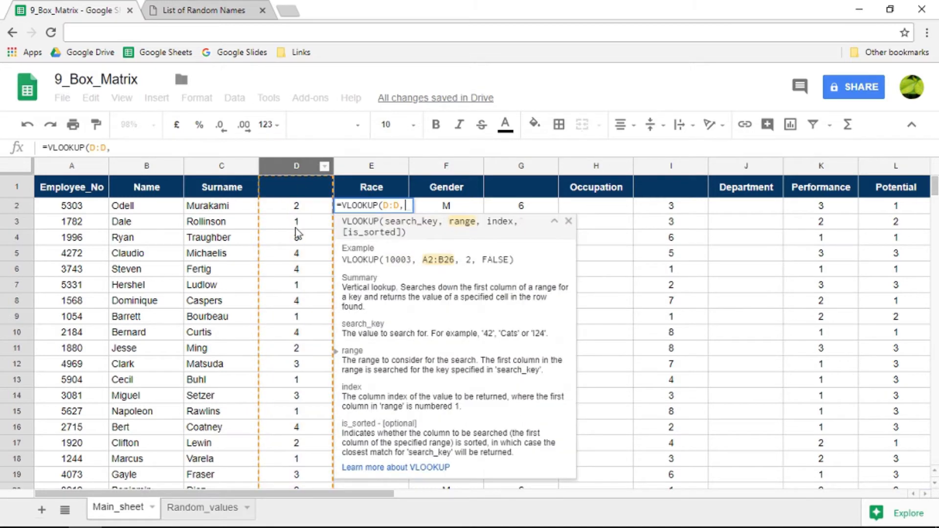
click(197, 510)
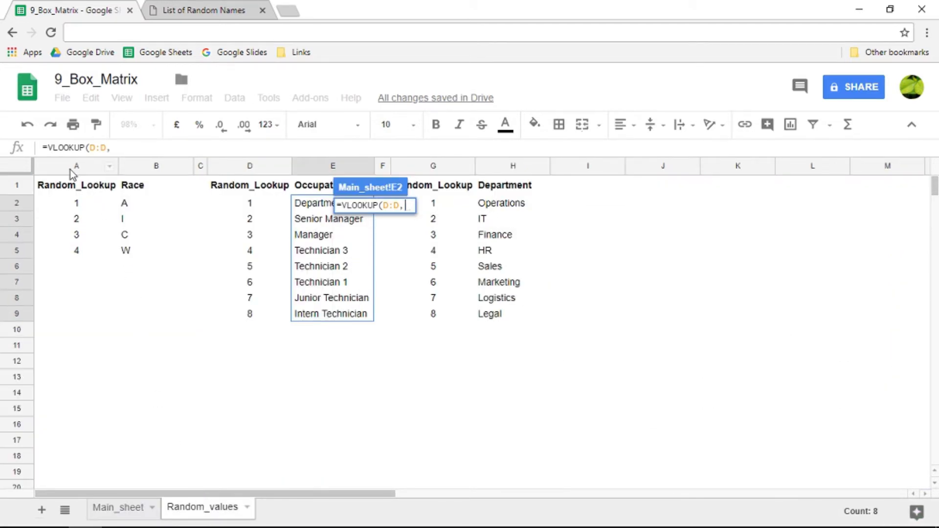
drag(71, 167, 150, 169)
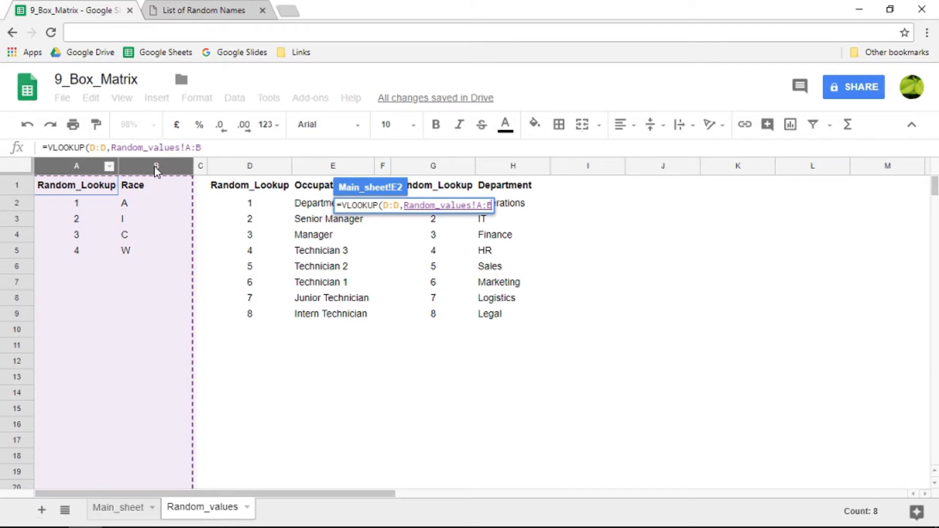
text(,2)
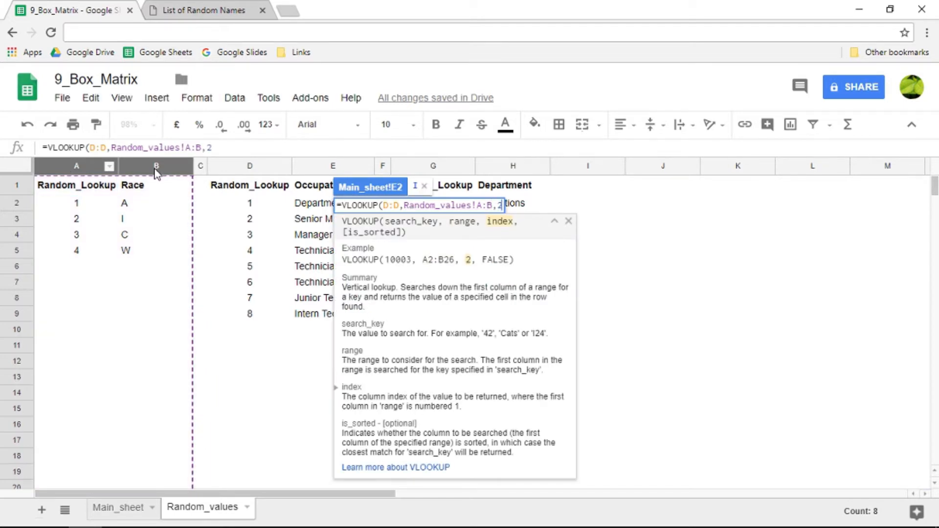
text(,0)
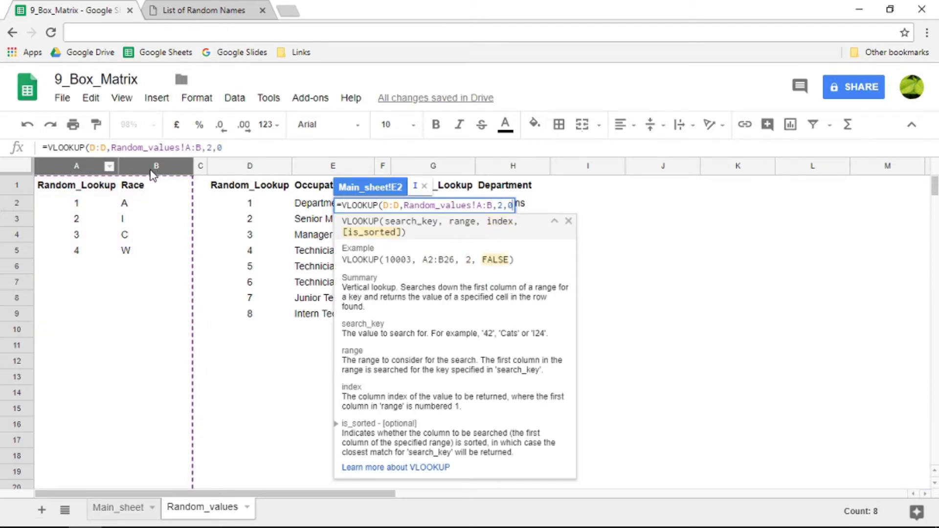
text())
key(Return)
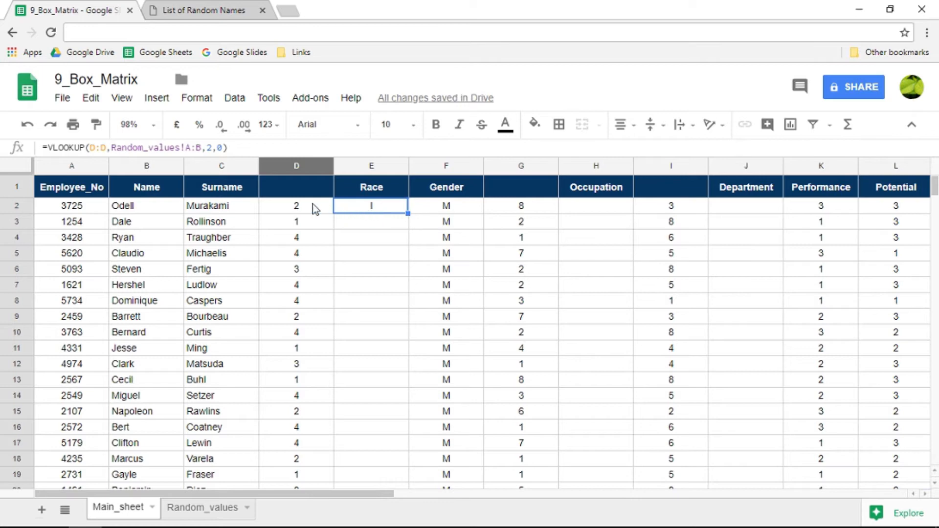
Step: Fill the Race lookup formula from E2 down the column and check the rows further down
double_click(408, 213)
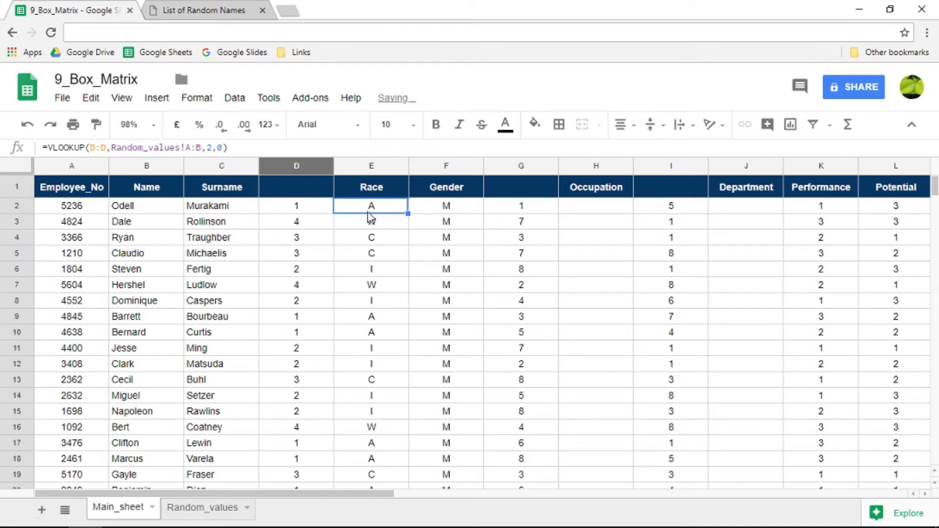
scroll(374, 315, down, 8)
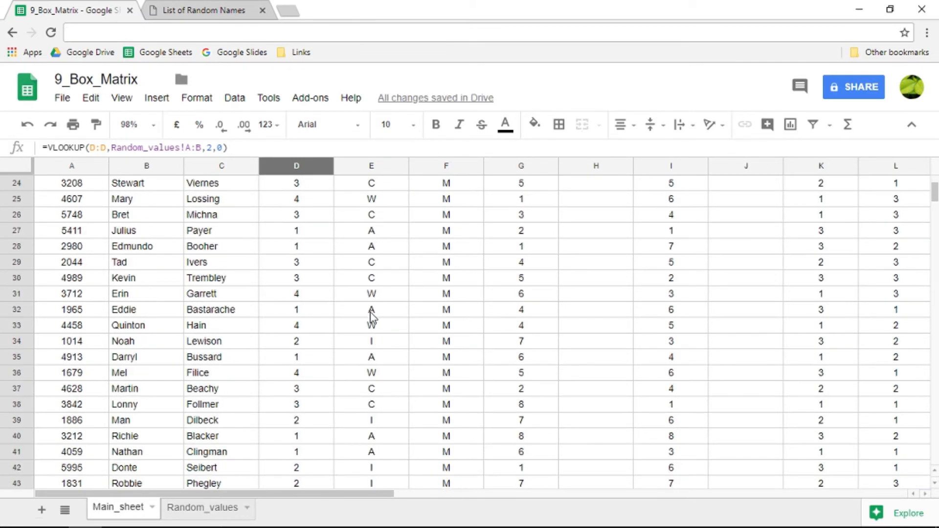
scroll(372, 315, down, 4)
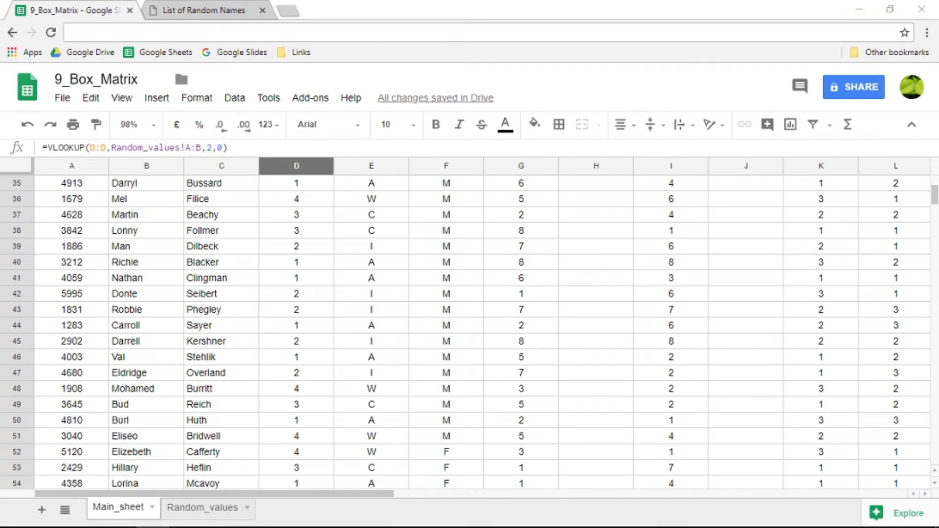
Step: Enter =VLOOKUP(G:G,Random_values!D:E,2,0) in Occupation cell H2 of Main_sheet
click(602, 294)
scroll(602, 294, up, 10)
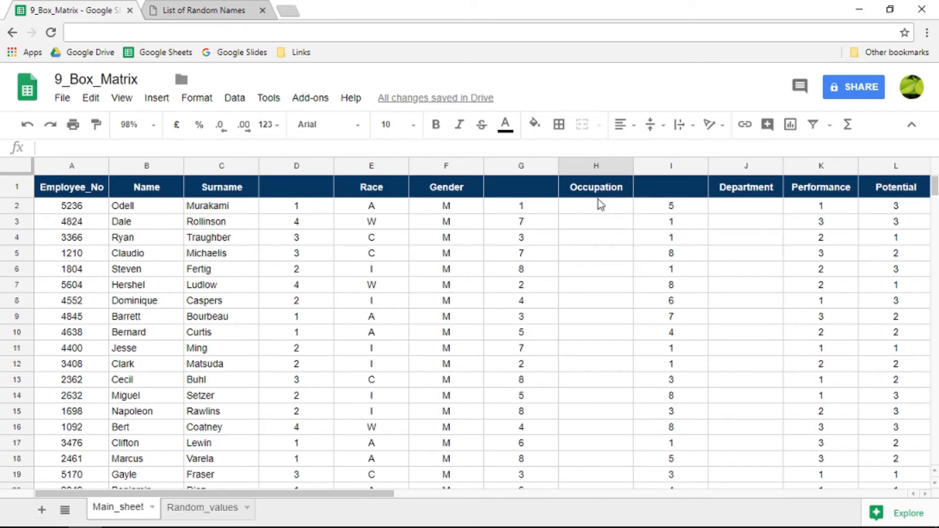
click(593, 211)
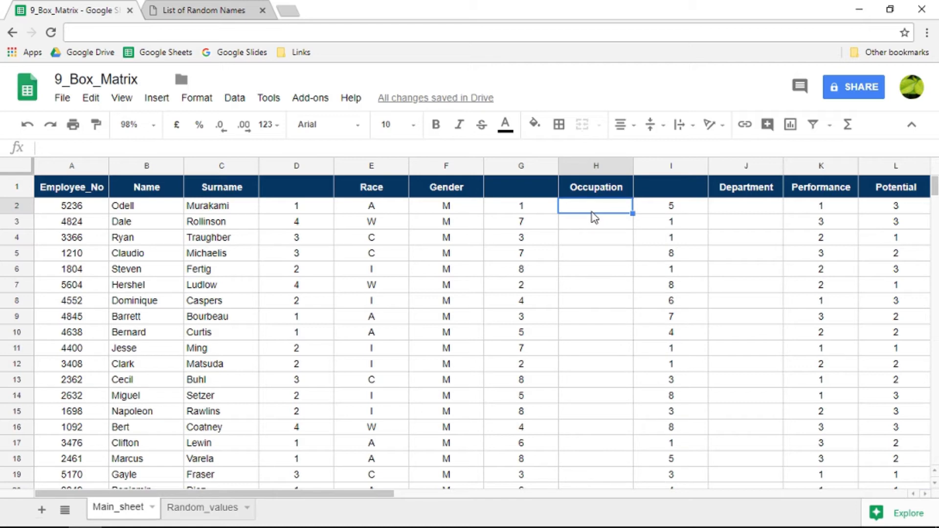
text(=vl)
key(Tab)
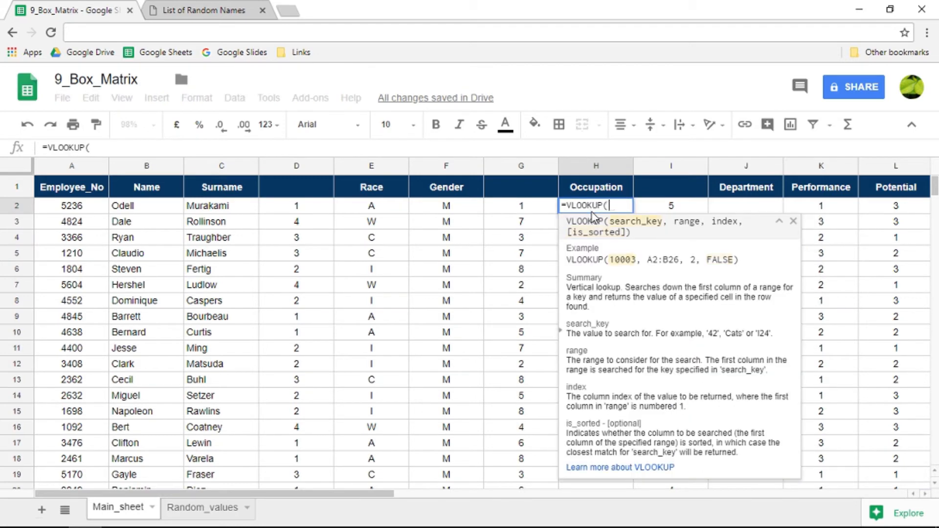
click(510, 169)
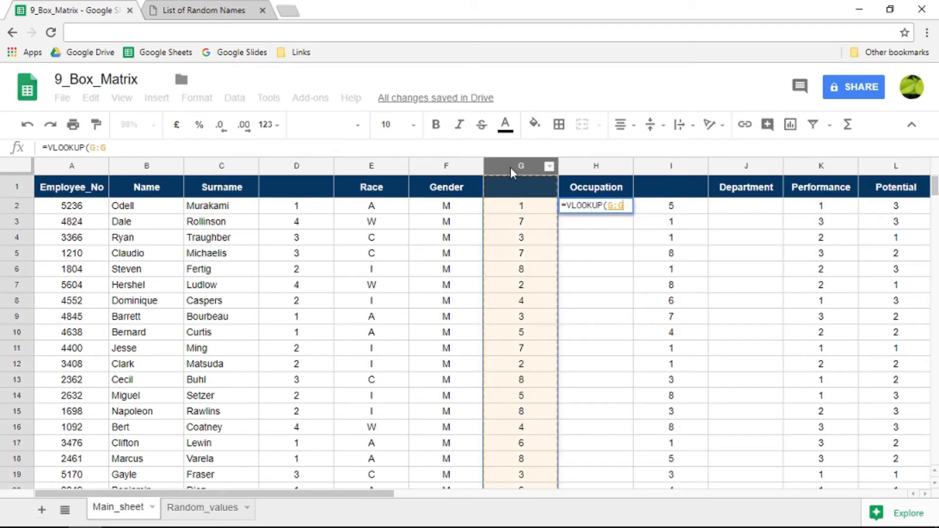
text(,)
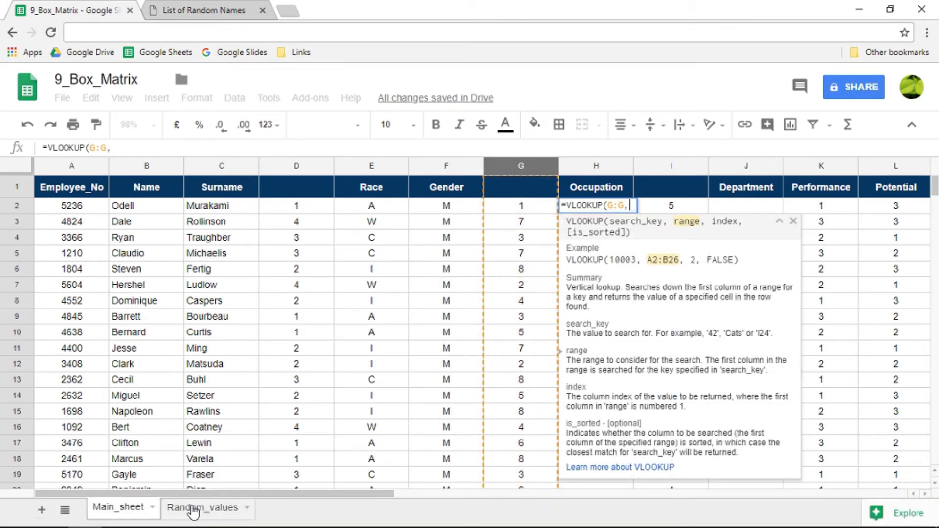
click(193, 507)
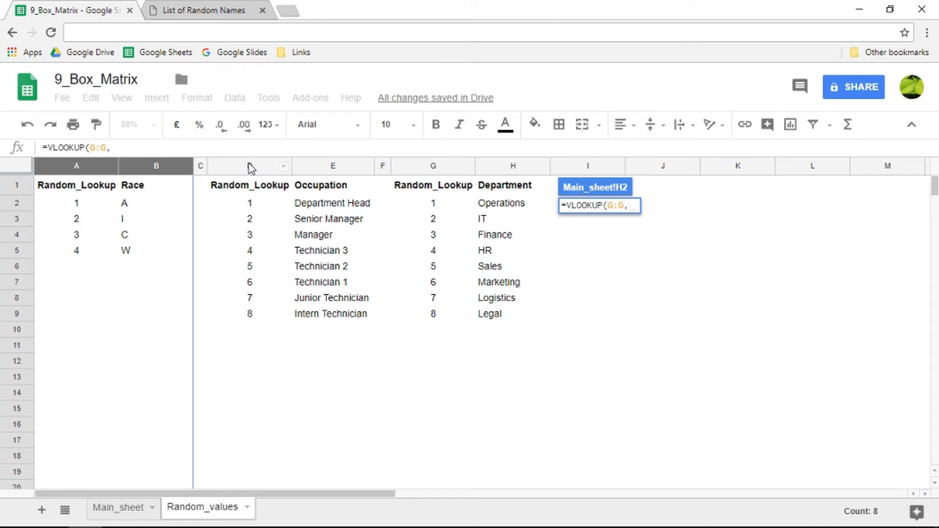
drag(249, 164, 317, 169)
text(,)
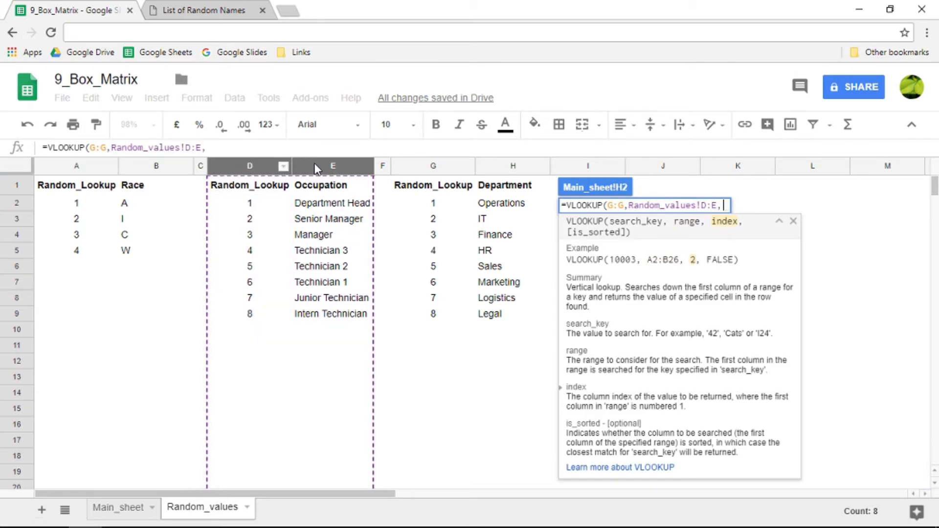
text(2,0)
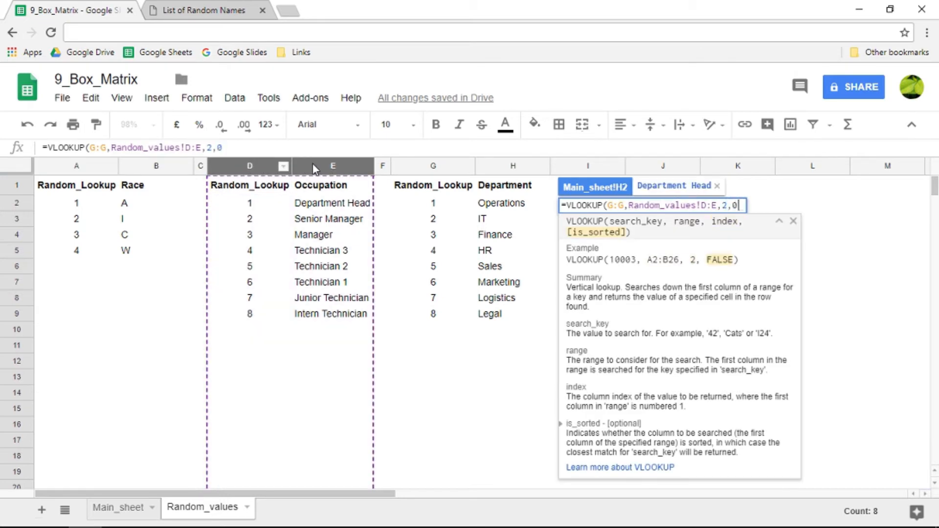
text())
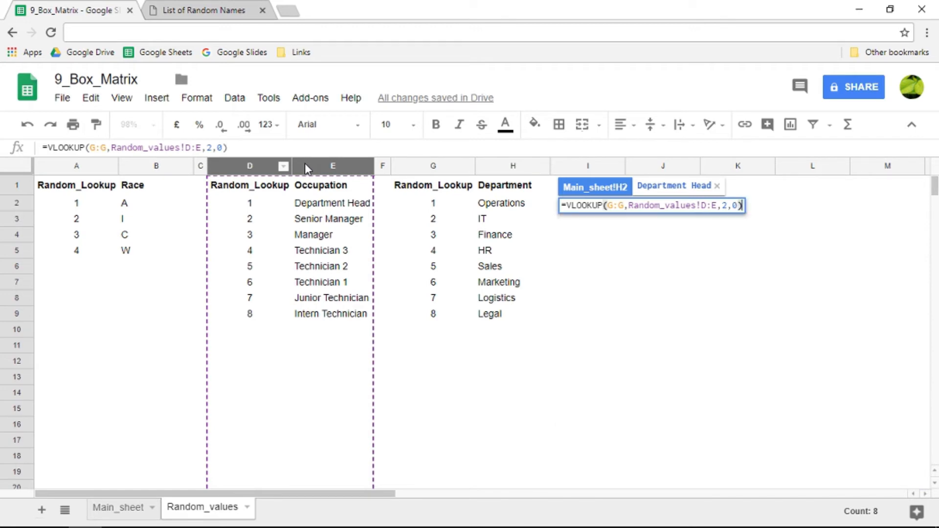
key(Return)
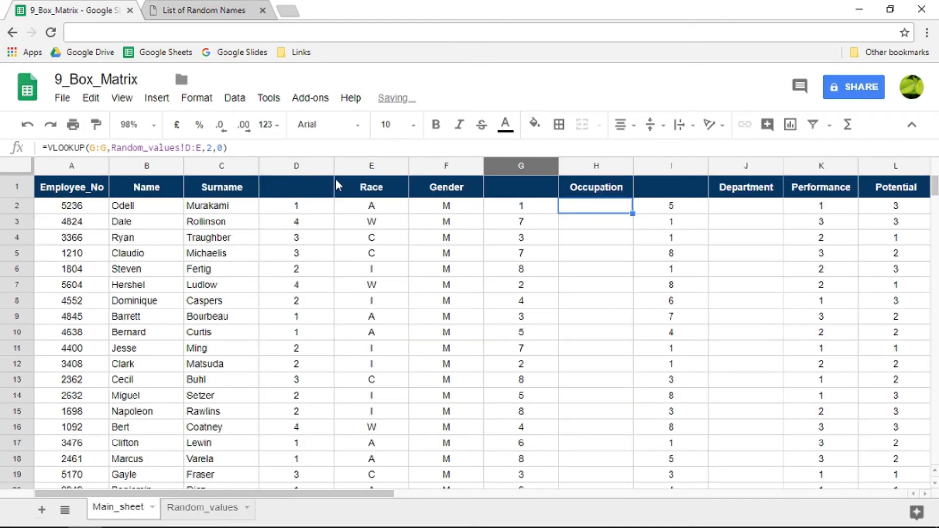
Step: Fill the Occupation lookup formula from H2 down the column and fit the column width to its contents
double_click(632, 211)
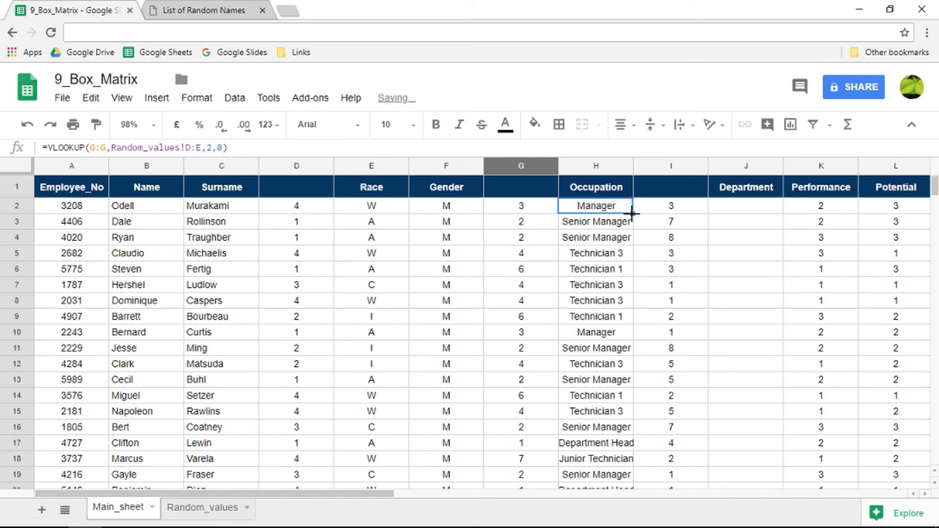
double_click(633, 165)
Step: Left-align the whole Occupation column, but centre its header in cell H1
click(593, 169)
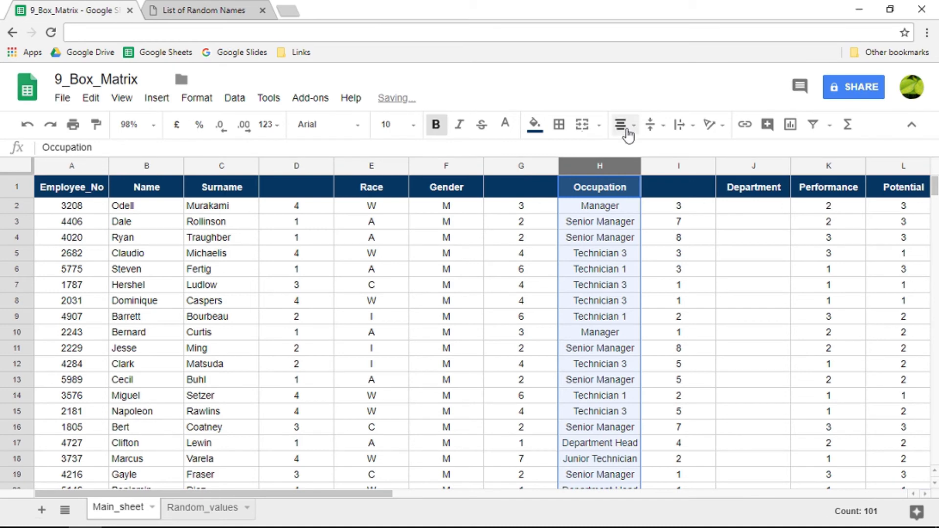
click(624, 125)
click(625, 152)
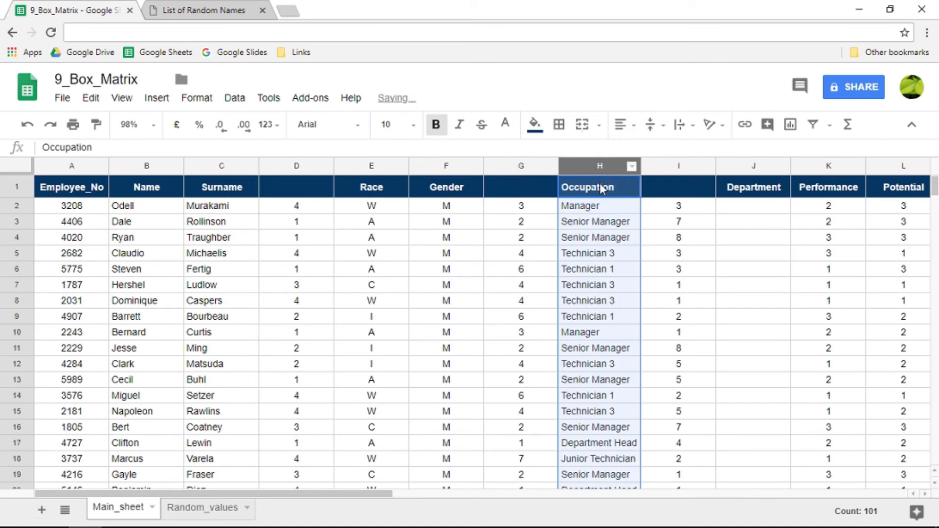
click(601, 188)
click(623, 126)
click(637, 151)
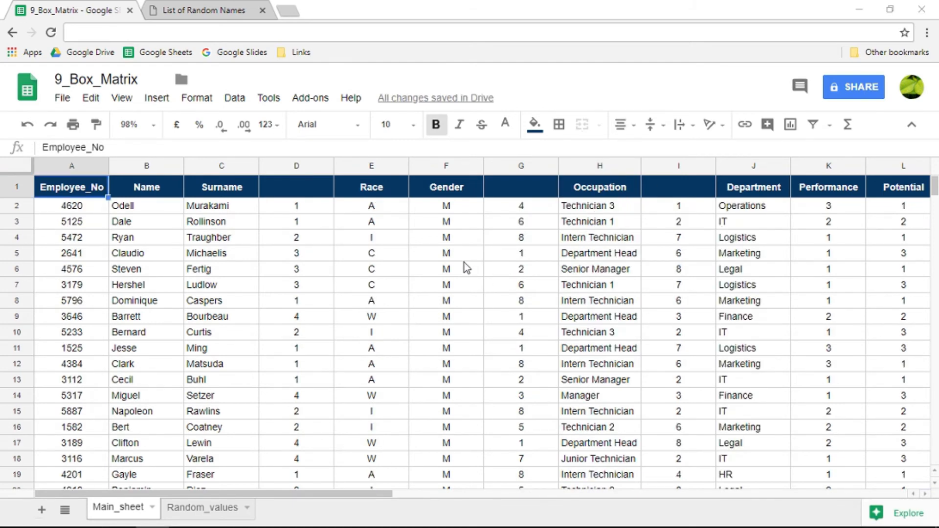
Step: Copy the entire employee table on Main_sheet and paste it over itself as values only, replacing the formulas
click(71, 190)
key(ctrl+a)
right_click(126, 223)
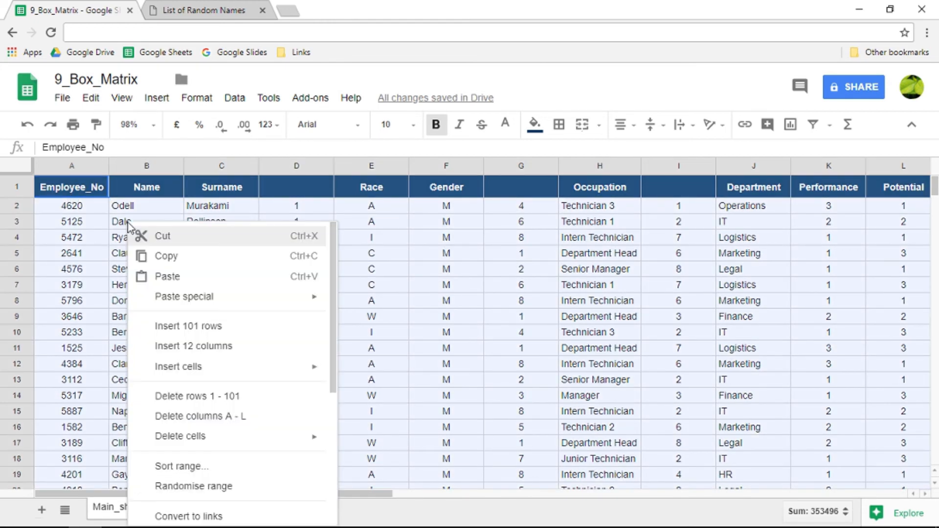
click(143, 255)
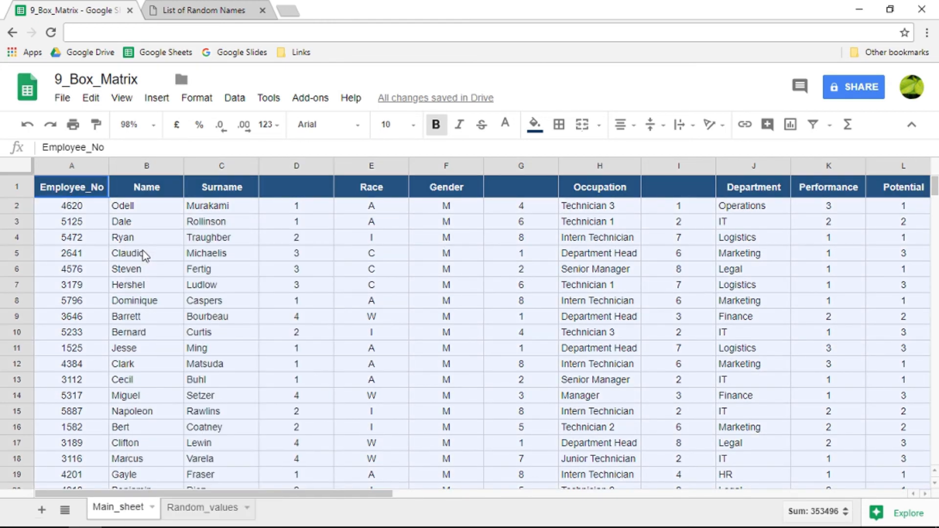
right_click(119, 218)
mouse_move(179, 299)
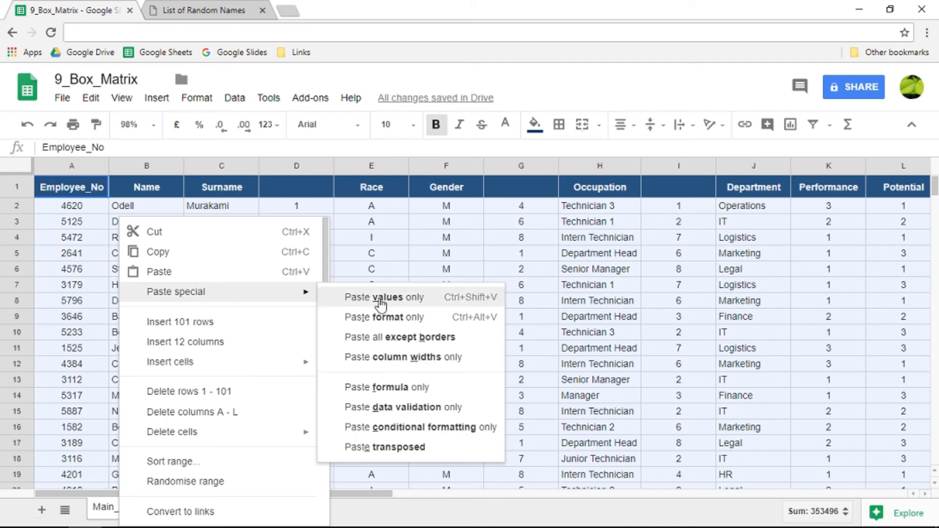
click(418, 304)
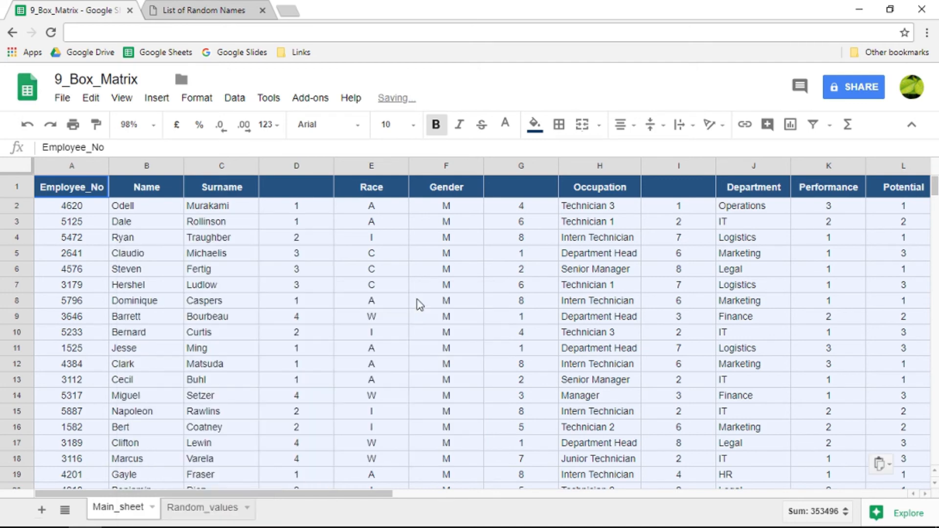
click(307, 250)
Step: Delete the three helper number columns with blank headers that precede Race, Occupation and Department, and return to cell A1
click(294, 166)
right_click(292, 166)
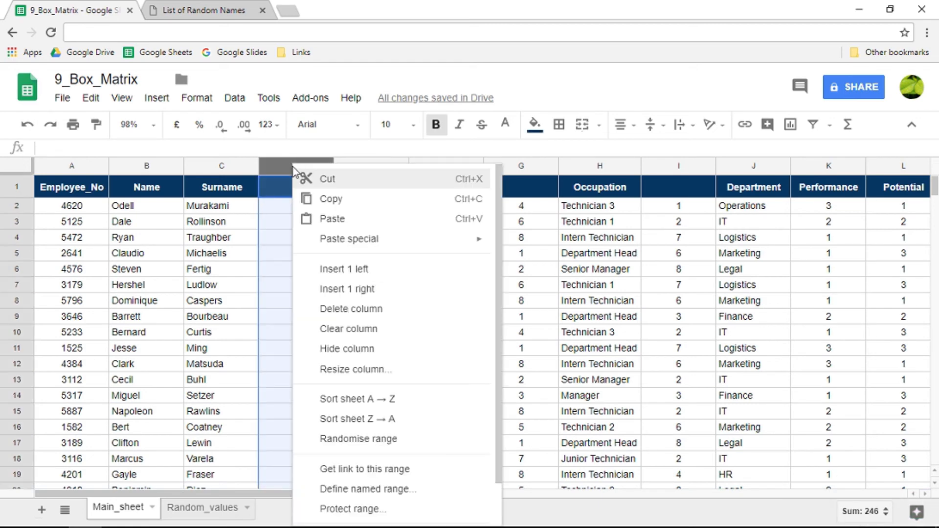
click(343, 315)
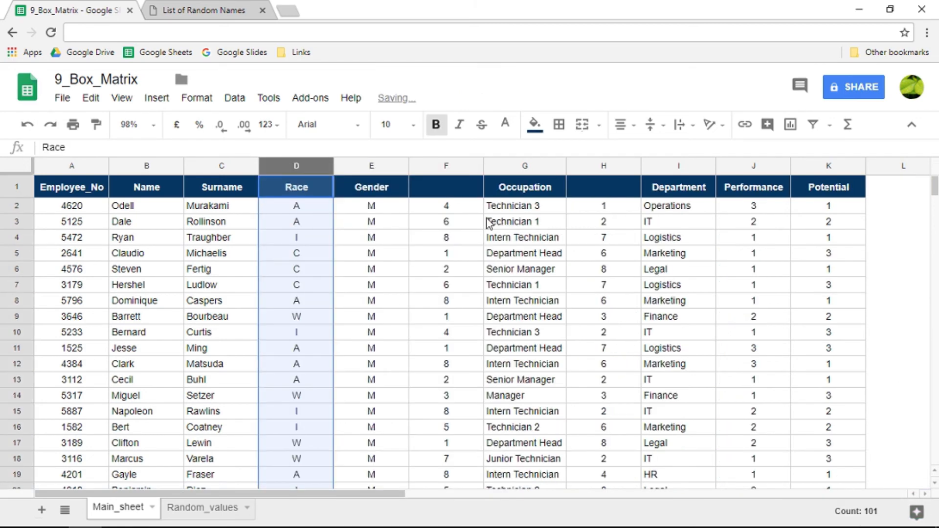
click(453, 167)
right_click(453, 167)
click(484, 315)
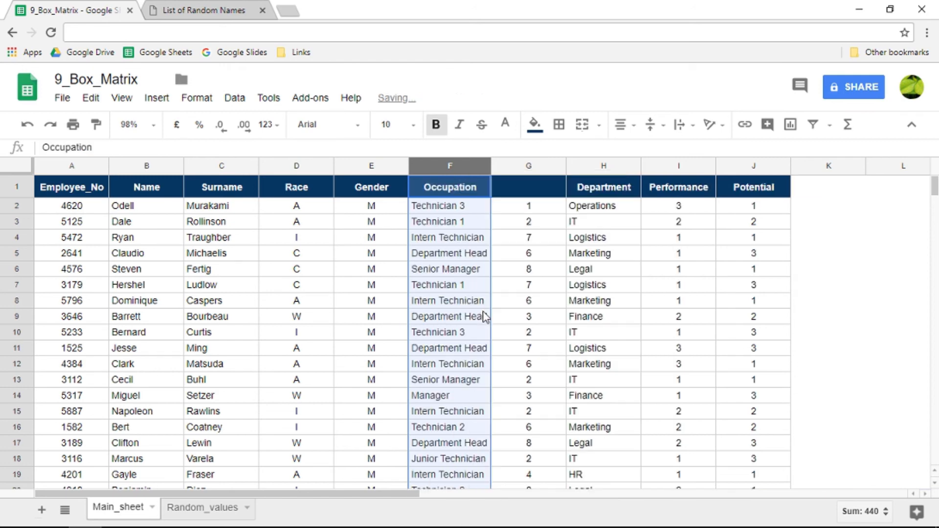
click(538, 169)
right_click(538, 169)
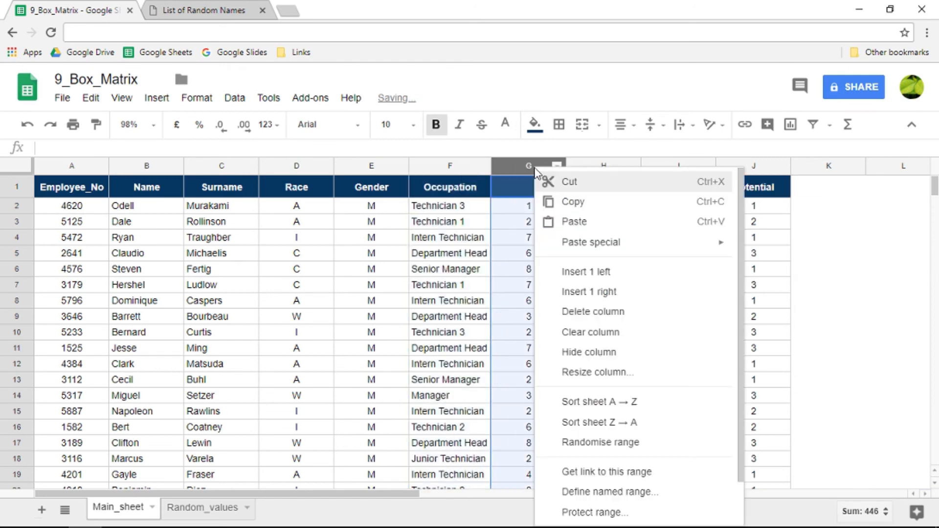
click(567, 313)
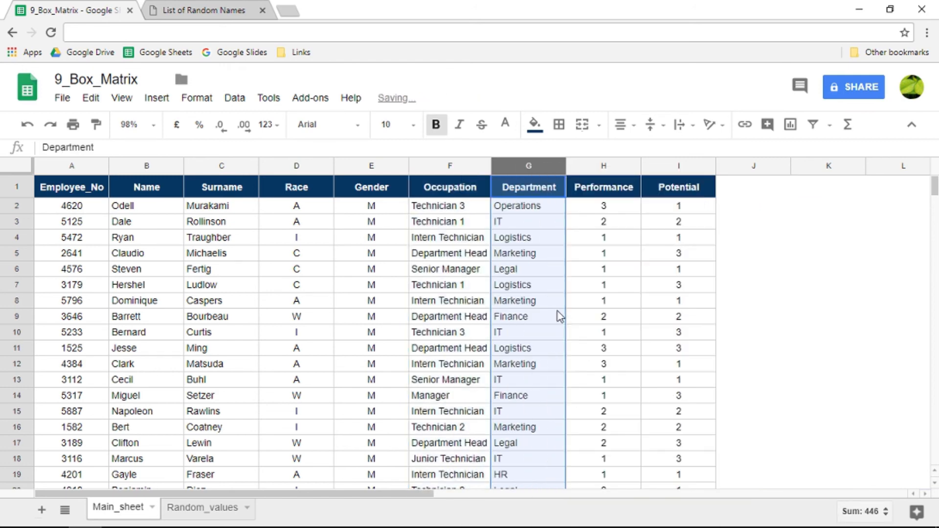
click(296, 256)
click(74, 193)
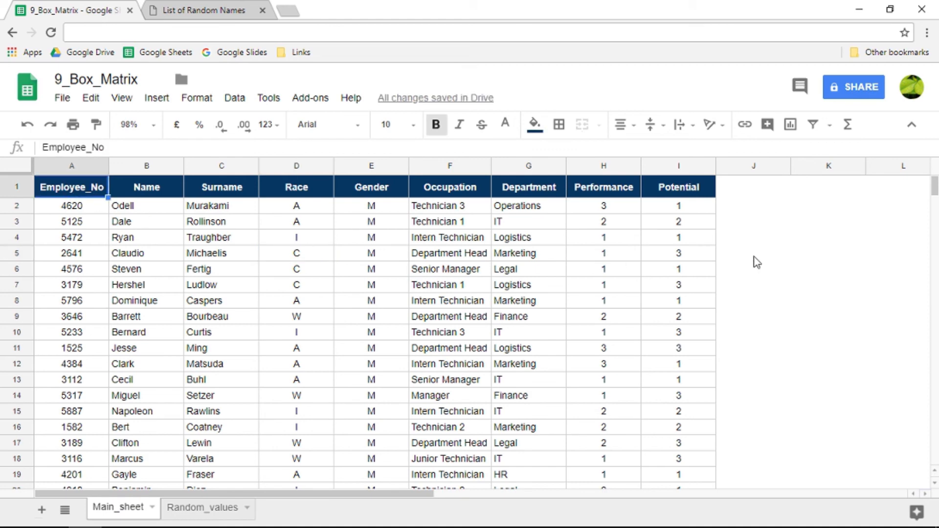